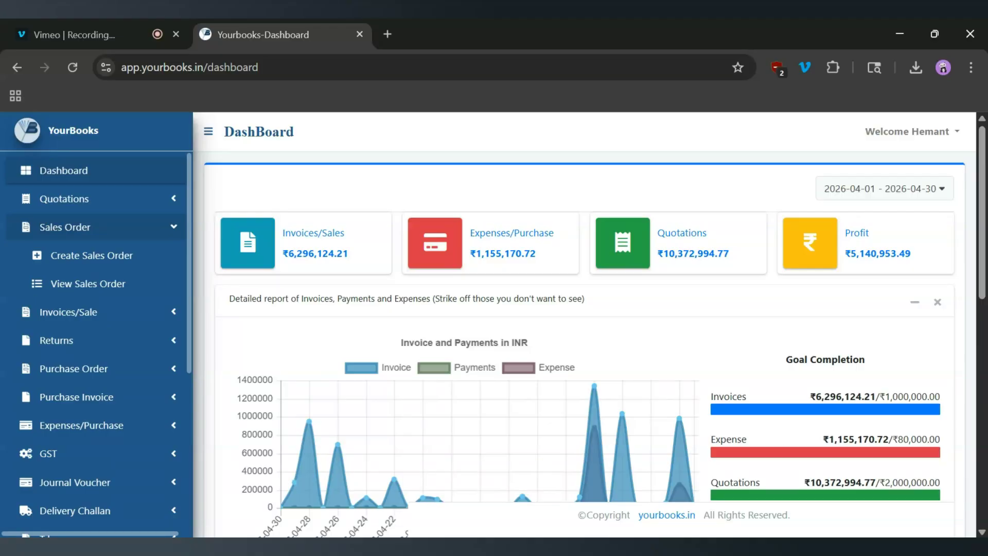
Open the form for creating a sales order and review its order number, delivery method and sales person fields
left_click(112, 255)
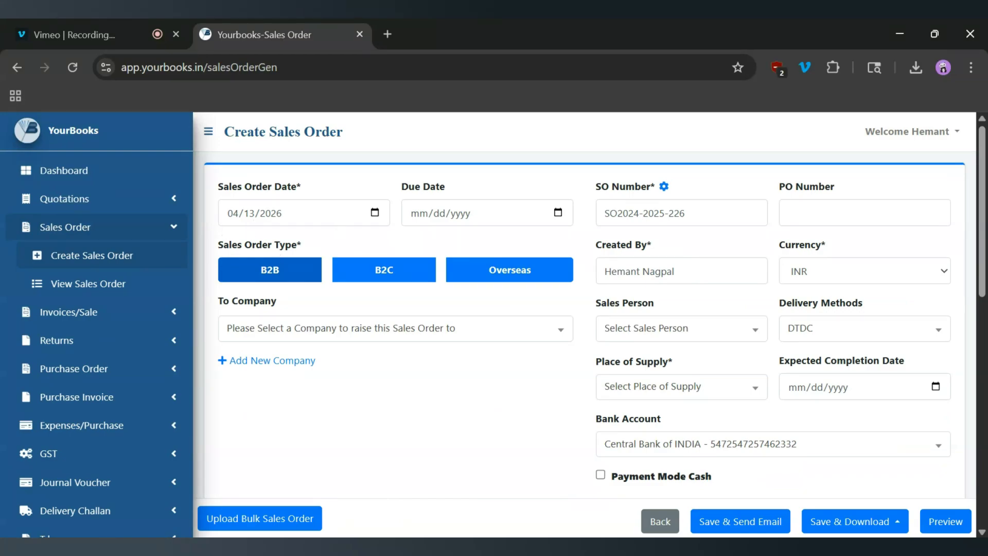
triple_click(685, 213)
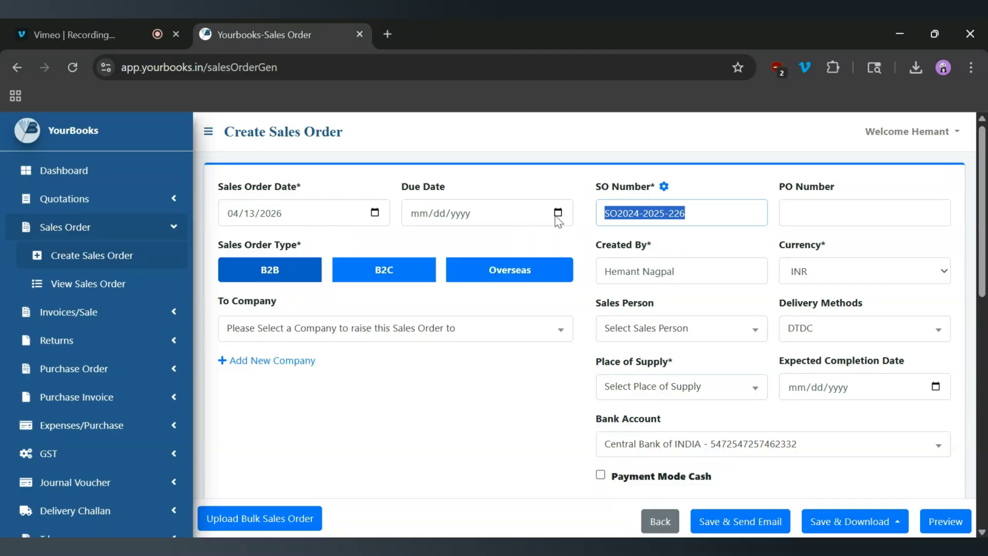
scroll(721, 196, "down", 1)
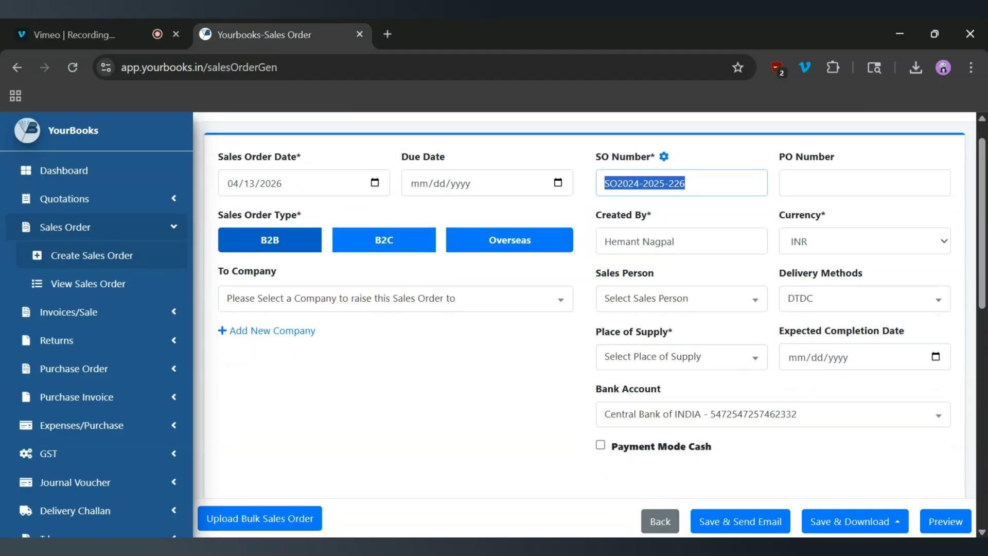
scroll(831, 257, "down", 2)
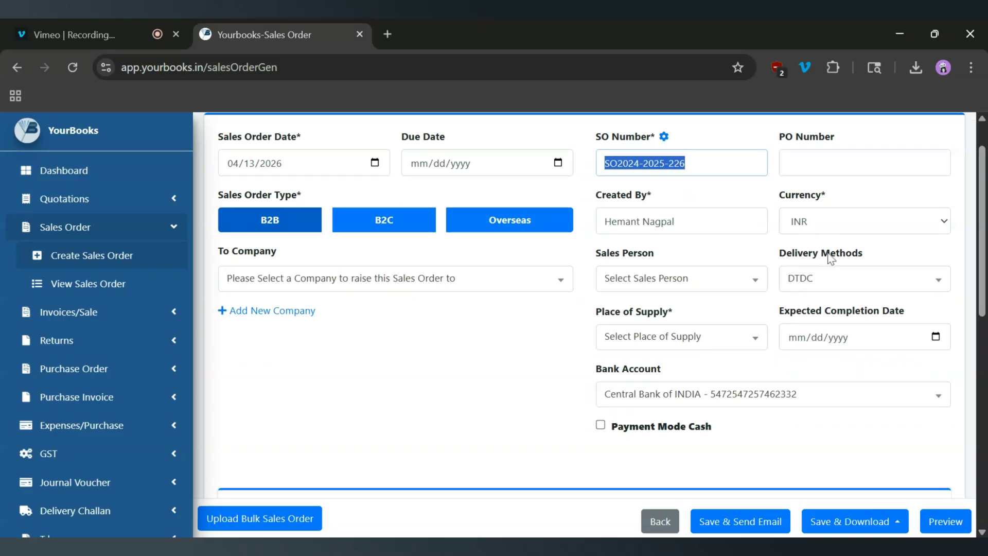
left_click(820, 261)
left_click(816, 259)
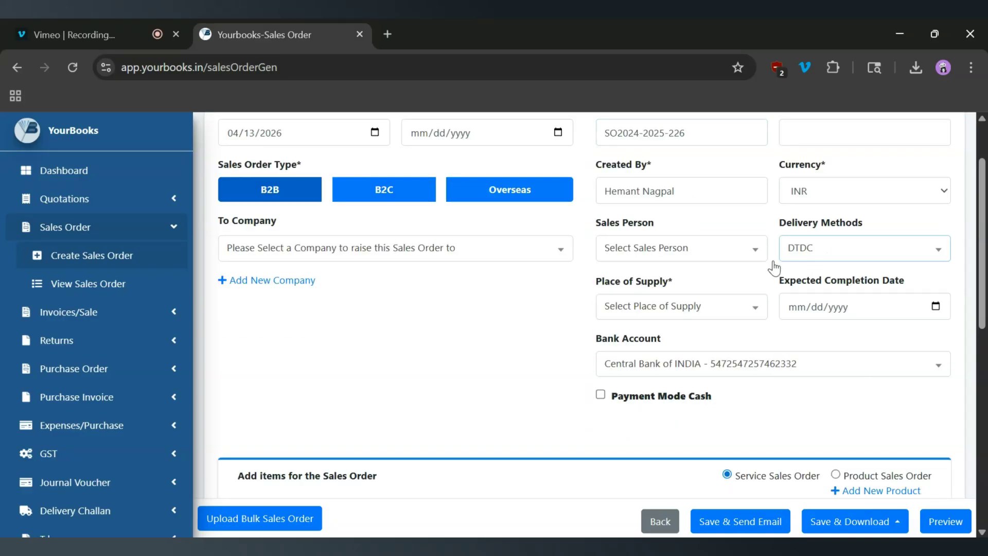
left_click(711, 260)
left_click(496, 309)
scroll(772, 319, "down", 1)
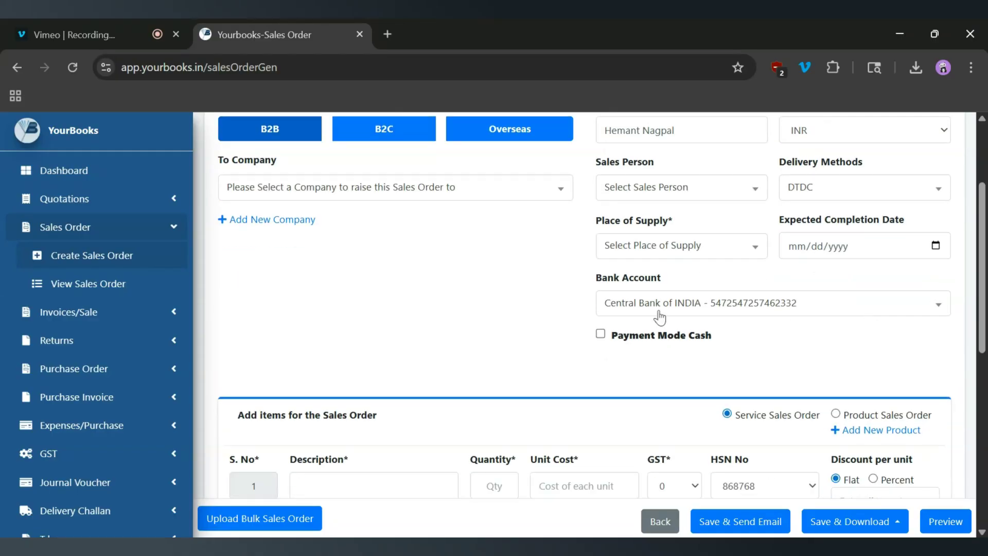
Try the cash payment mode, switch it back off, and check the available bank account choices
left_click(601, 335)
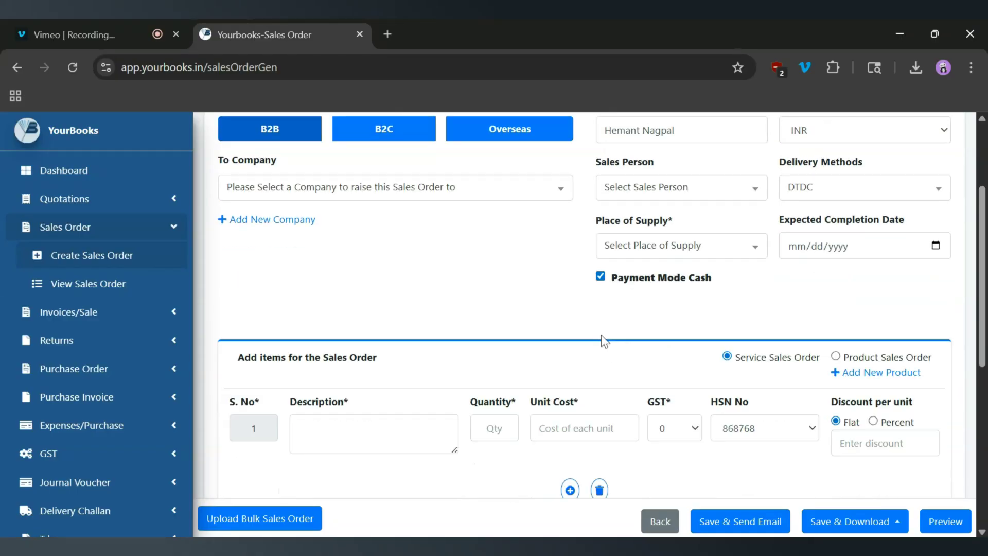
left_click(601, 277)
left_click(676, 308)
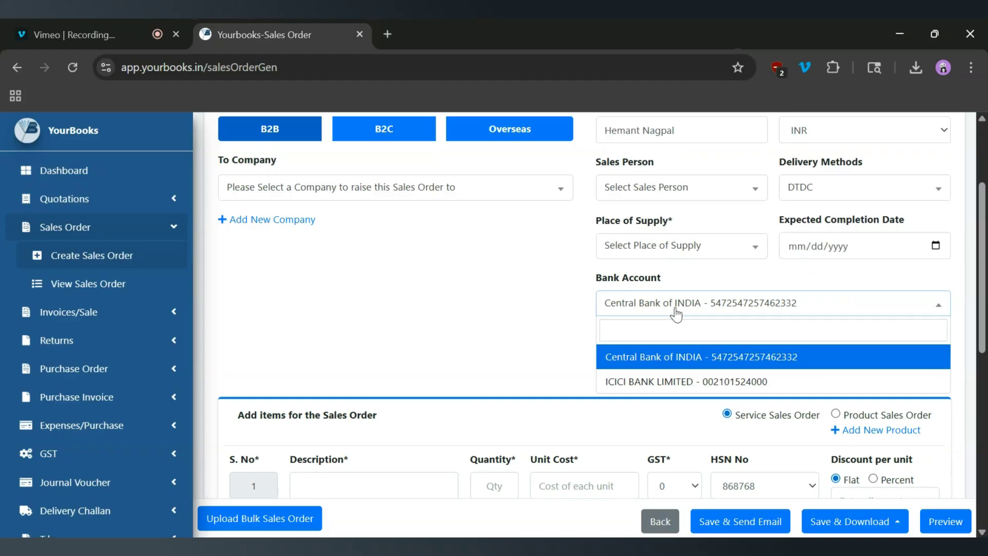
left_click(676, 314)
Try the B2C and Overseas order types, including the unregistered customer list, and return the order type to B2B
scroll(456, 253, "up", 3)
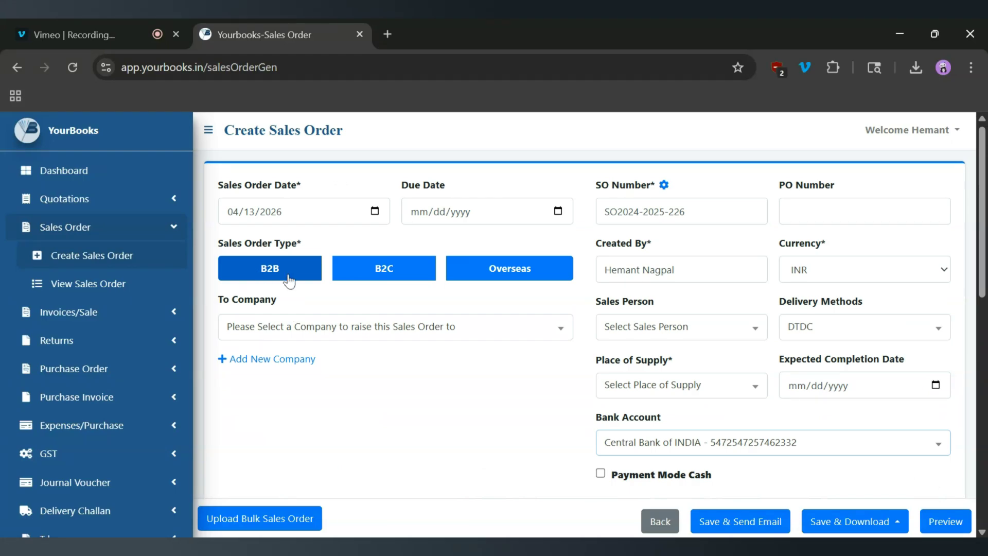
left_click(391, 281)
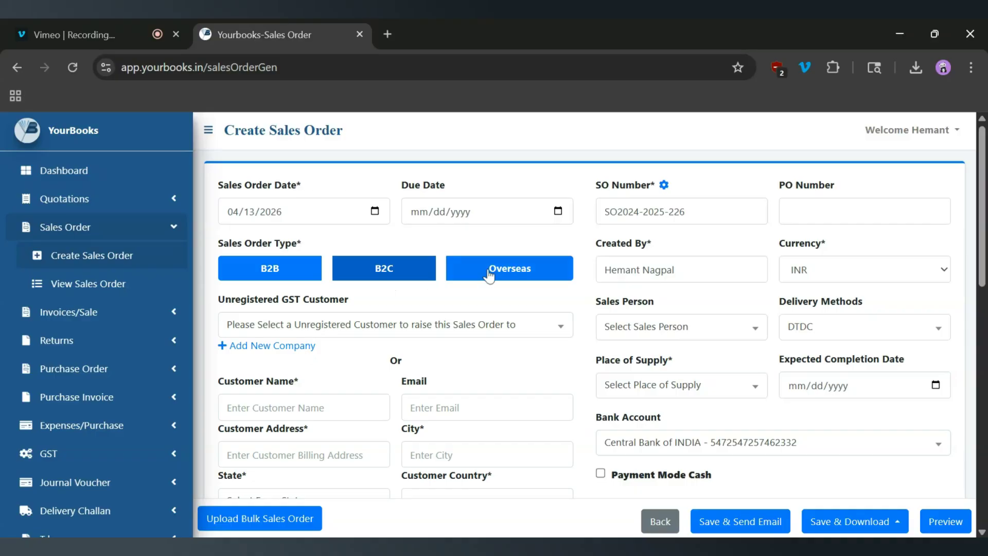
left_click(490, 277)
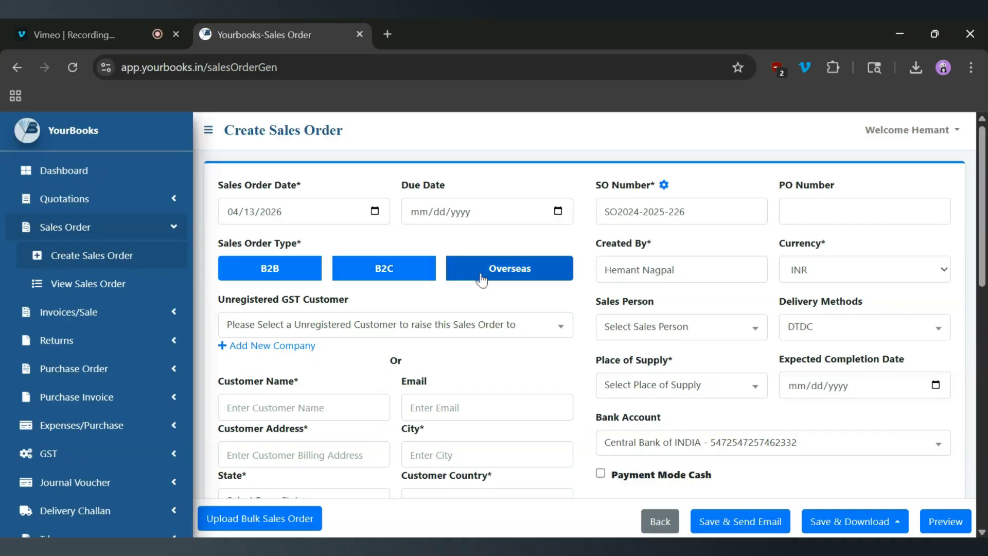
left_click(350, 330)
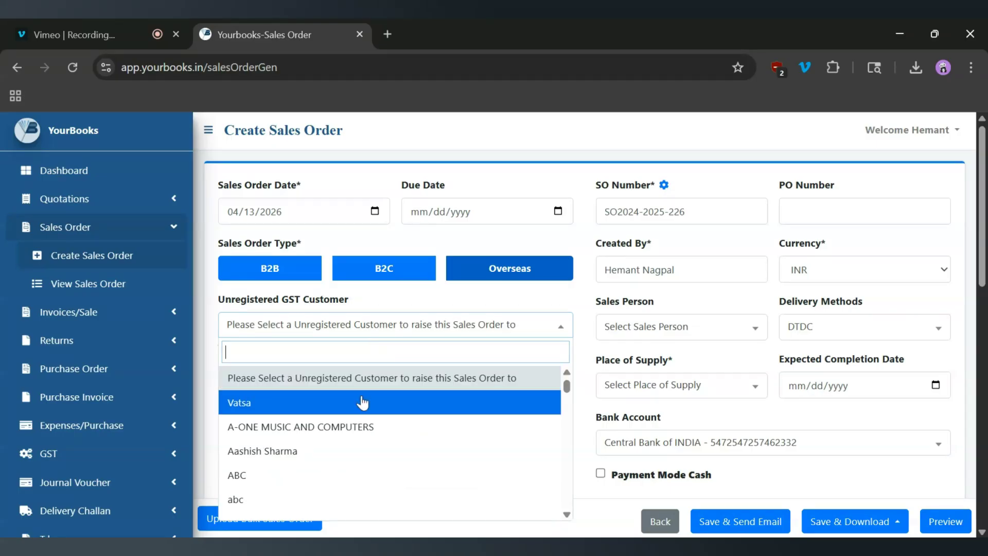
scroll(363, 403, "down", 1)
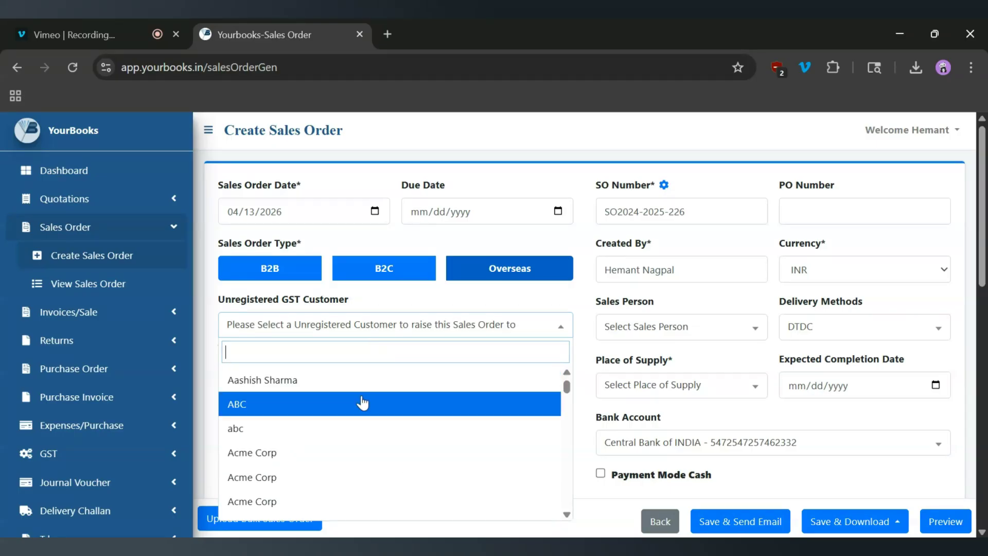
left_click(508, 306)
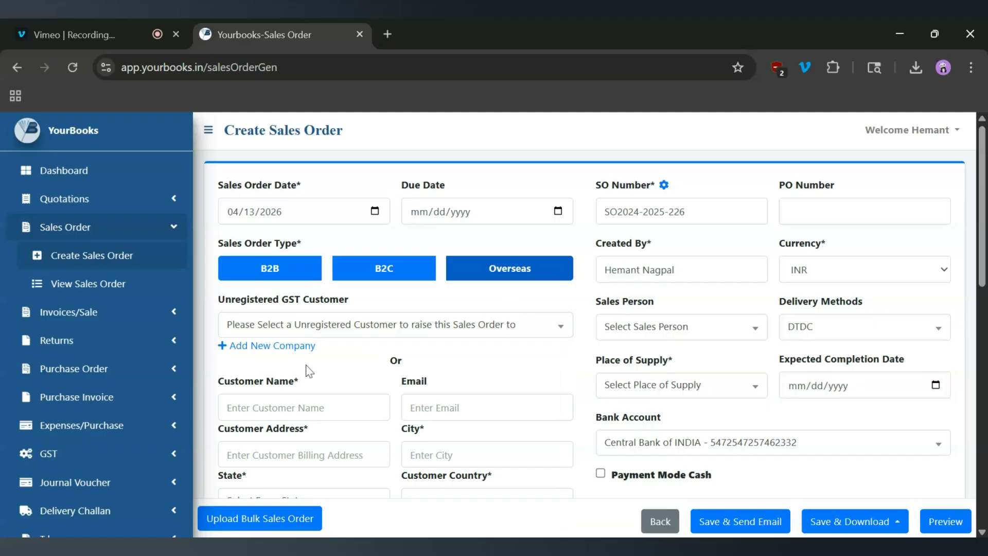
left_click(261, 277)
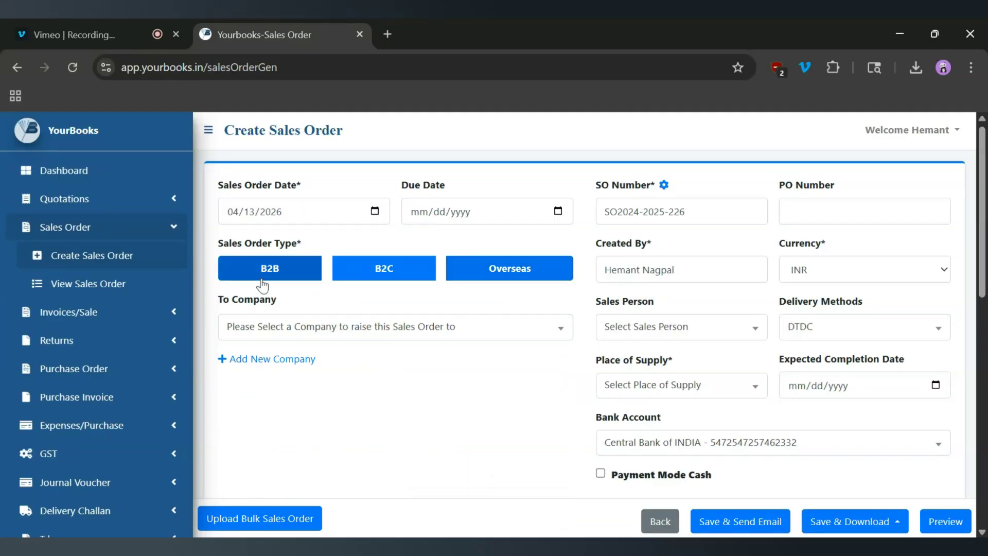
Review the form for adding a new company, close it unsaved, and check the Clients & Vendors options
left_click(265, 362)
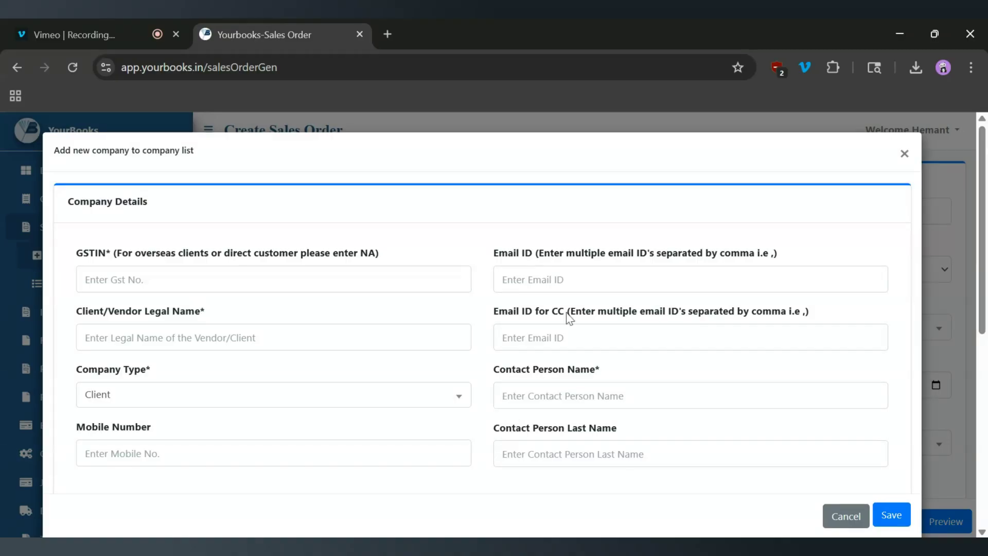
scroll(417, 308, "down", 7)
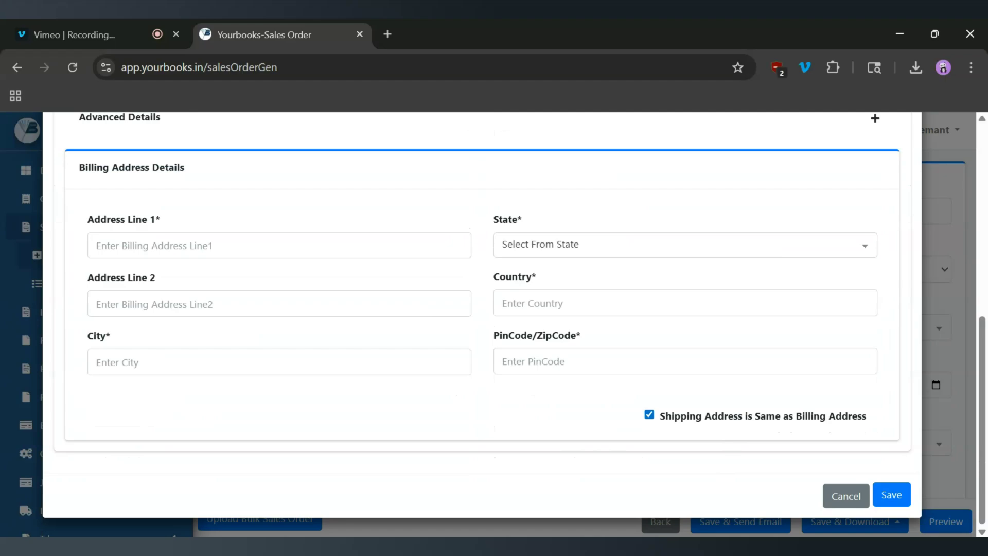
scroll(823, 214, "up", 7)
left_click(905, 153)
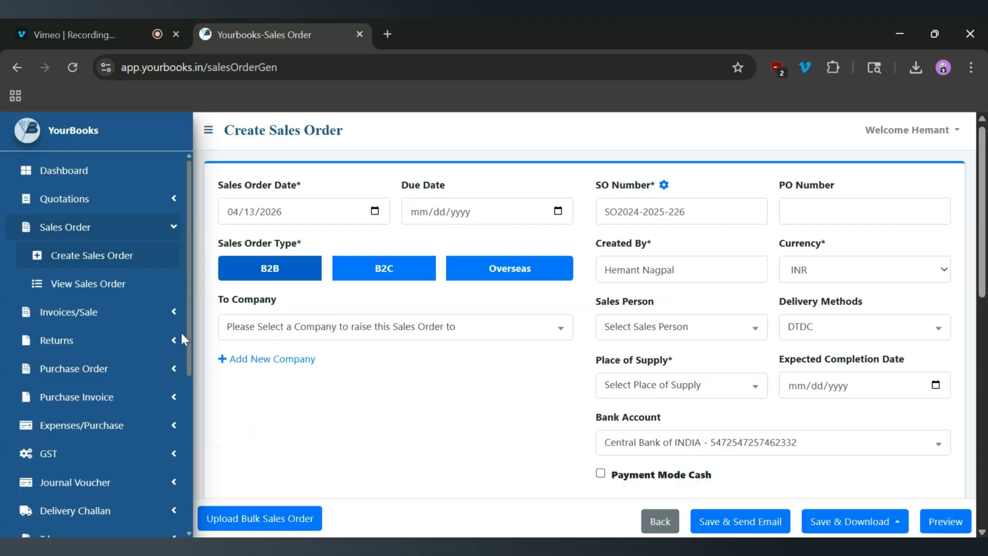
scroll(123, 359, "down", 5)
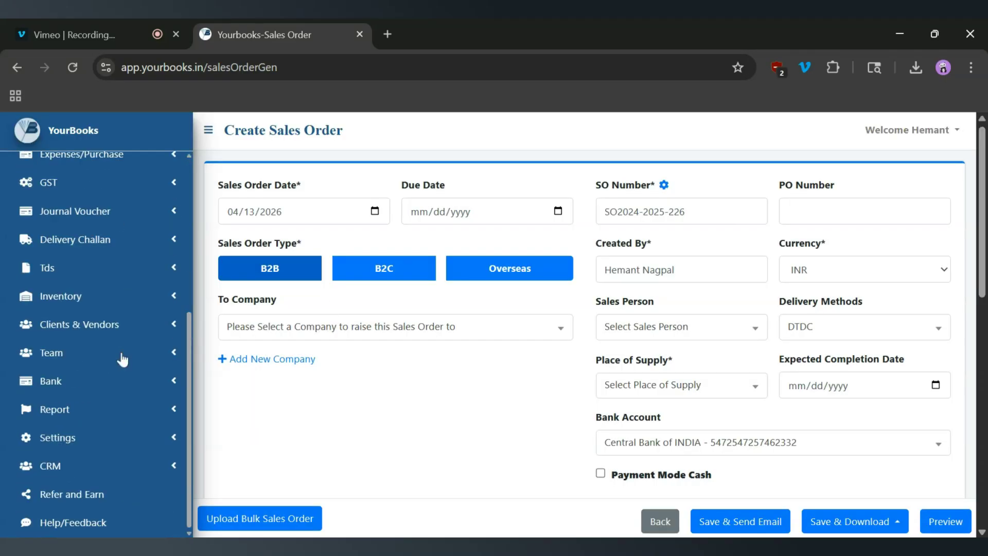
left_click(114, 329)
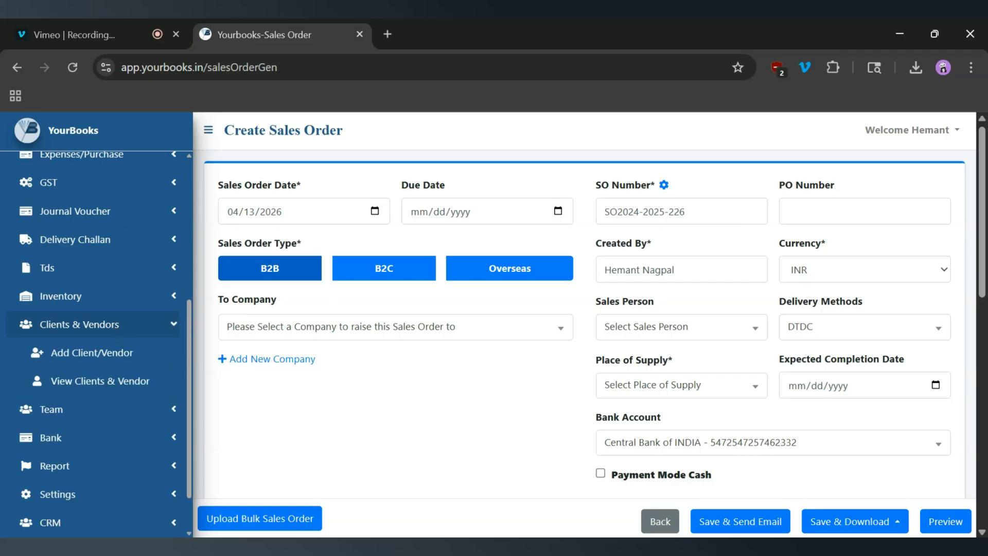
scroll(115, 332, "up", 5)
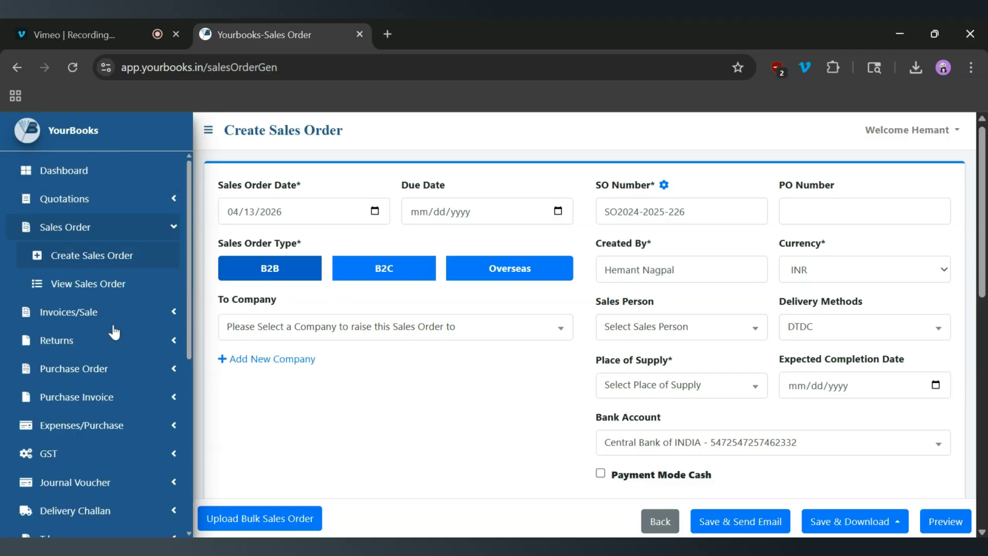
Choose 20 MICRONS LIMITED as the company for the sales order
left_click(343, 336)
scroll(392, 407, "down", 1)
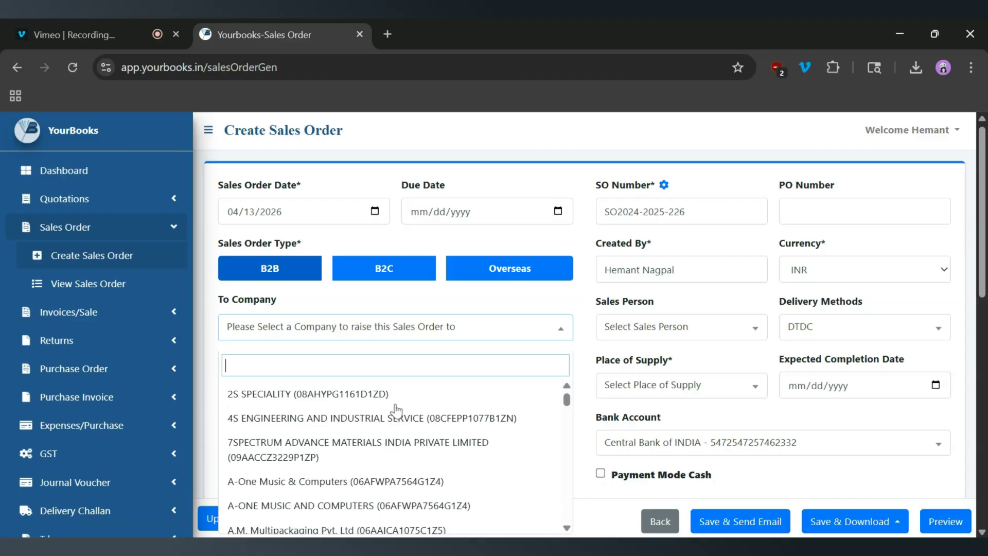
scroll(396, 411, "up", 1)
left_click(333, 426)
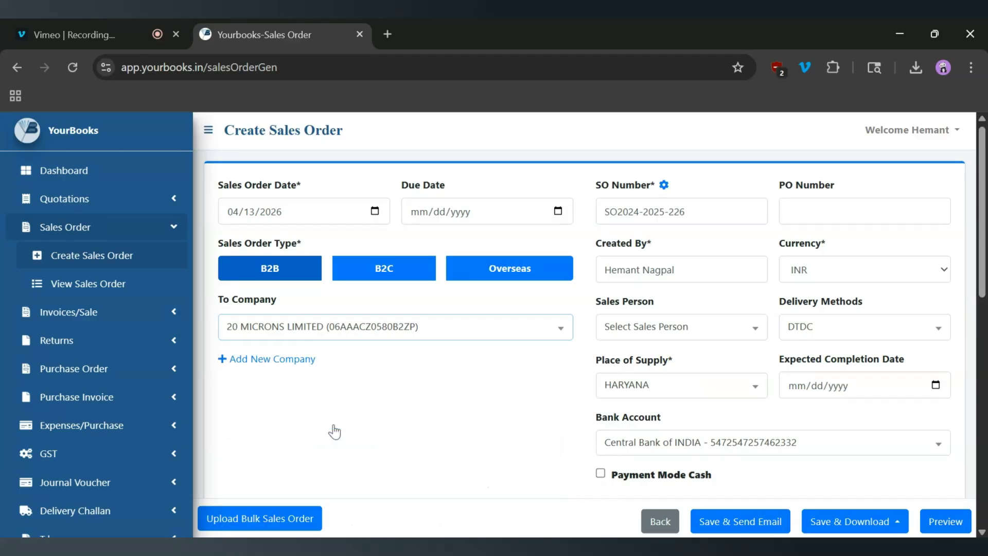
Fill in the first service item with the description Test, quantity 2 and unit cost 100
scroll(334, 431, "down", 6)
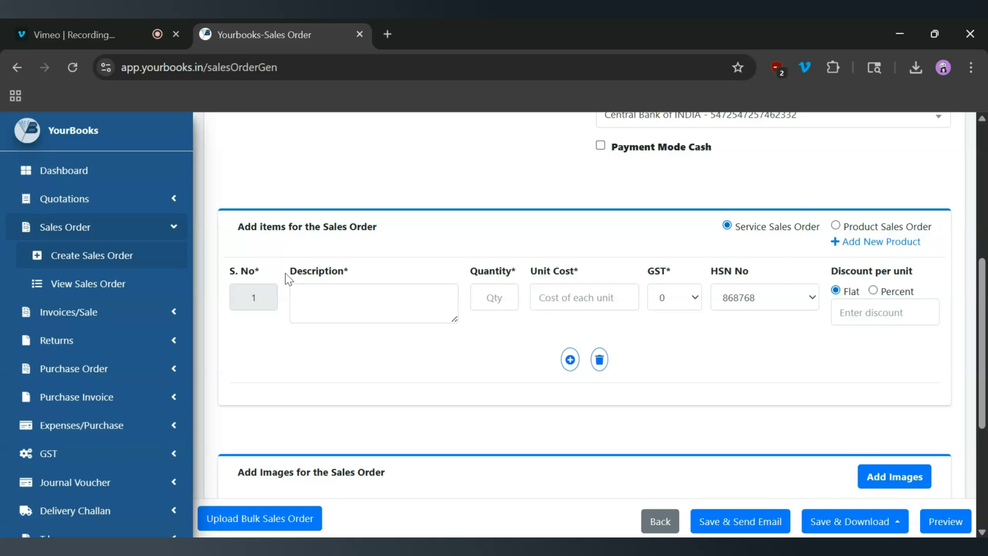
left_click_drag(353, 274, 289, 271)
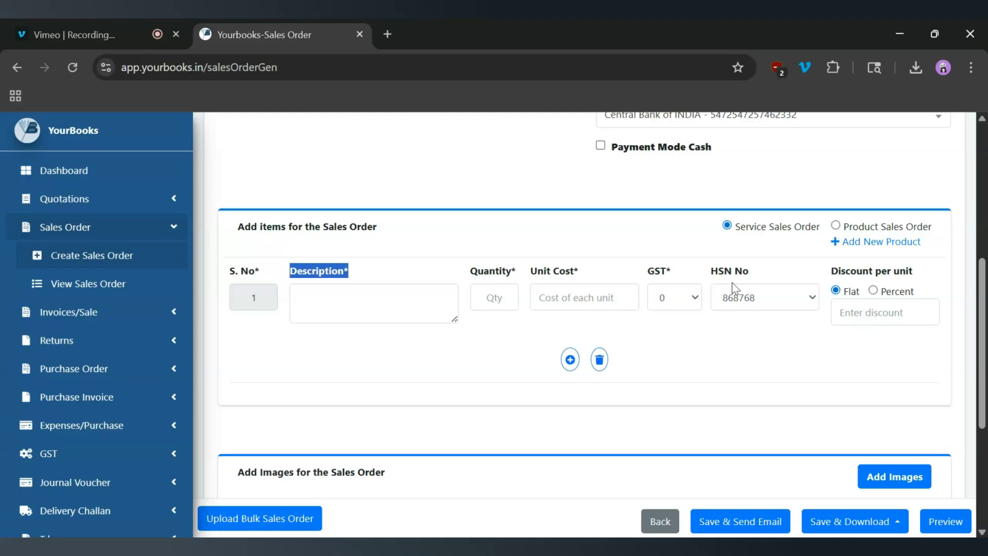
left_click(360, 303)
type("Test")
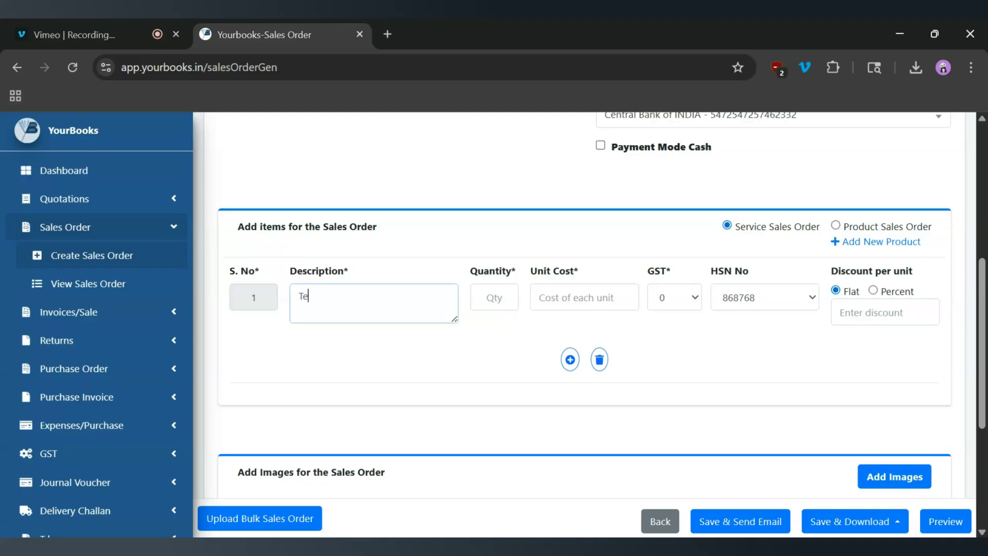
left_click(493, 297)
type("2")
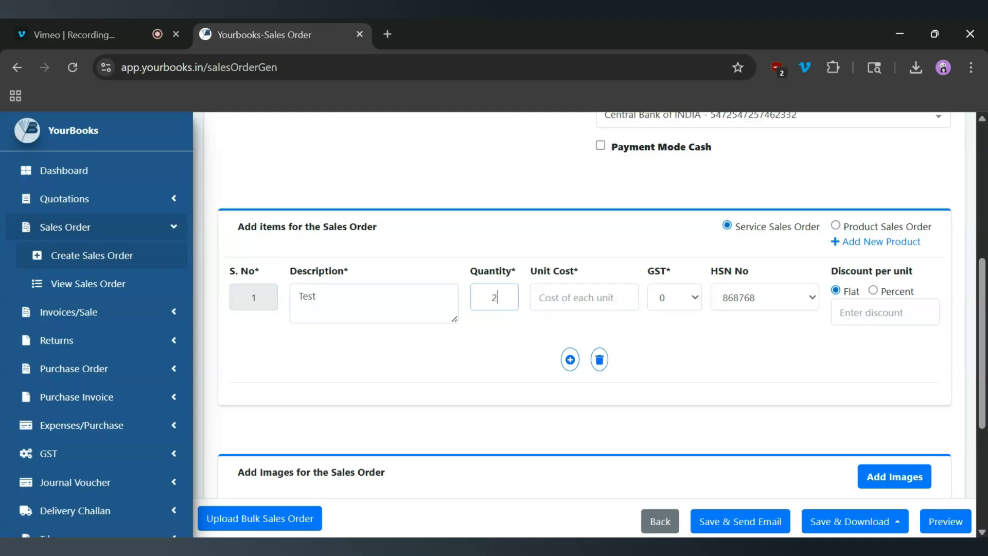
left_click(584, 297)
type("100")
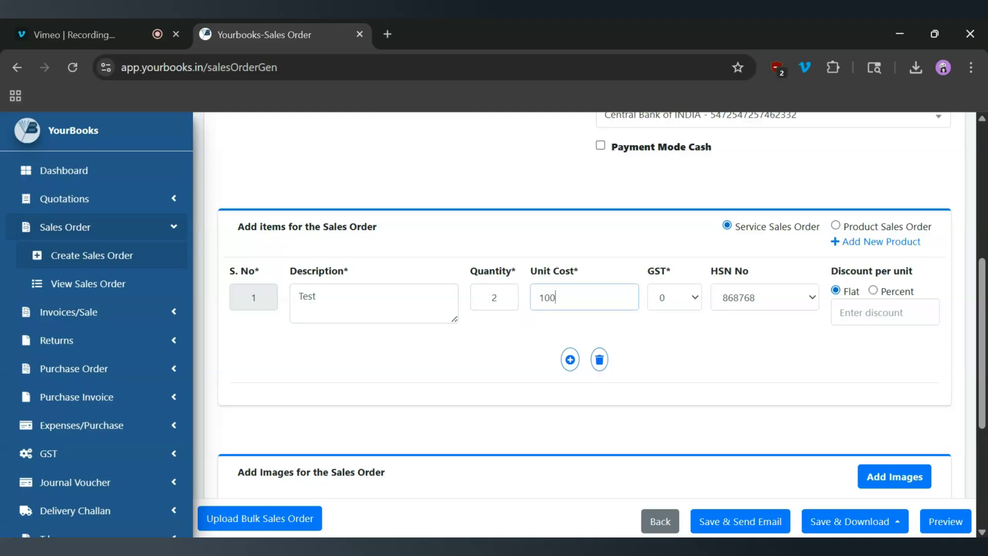
Set the first item's GST to 2 and review its HSN number choices
left_click(666, 362)
scroll(638, 368, "down", 1)
scroll(636, 366, "down", 1)
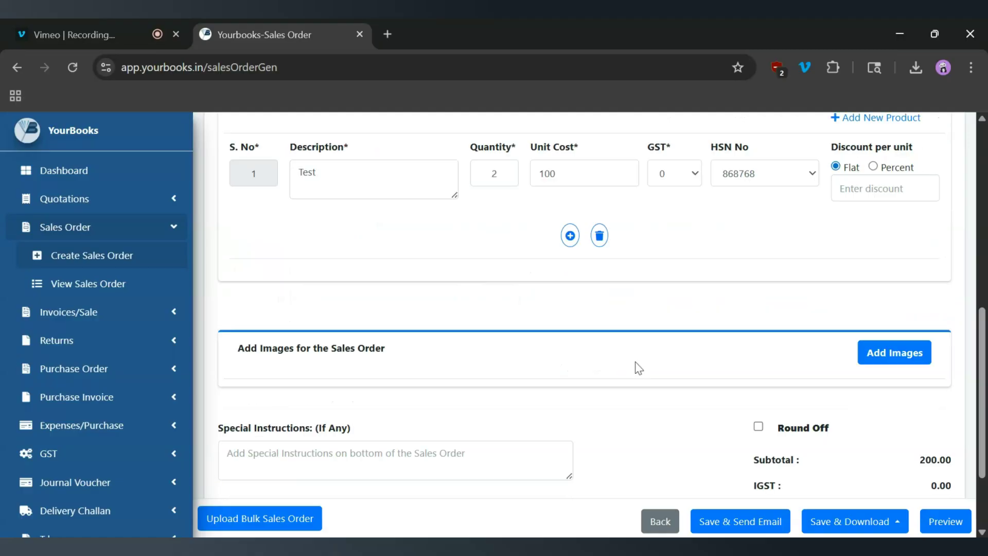
scroll(637, 365, "up", 2)
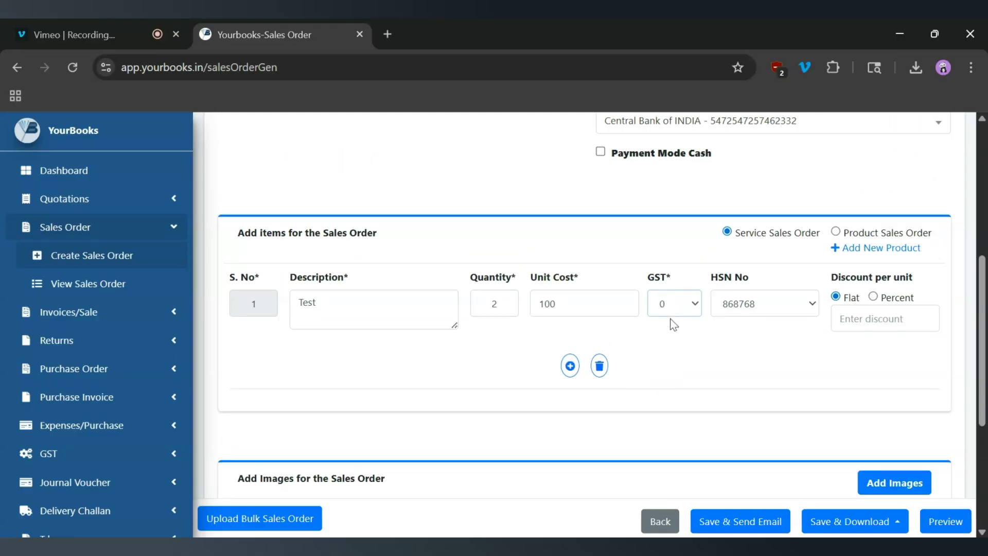
left_click(671, 353)
left_click(754, 315)
left_click(929, 277)
scroll(711, 310, "down", 1)
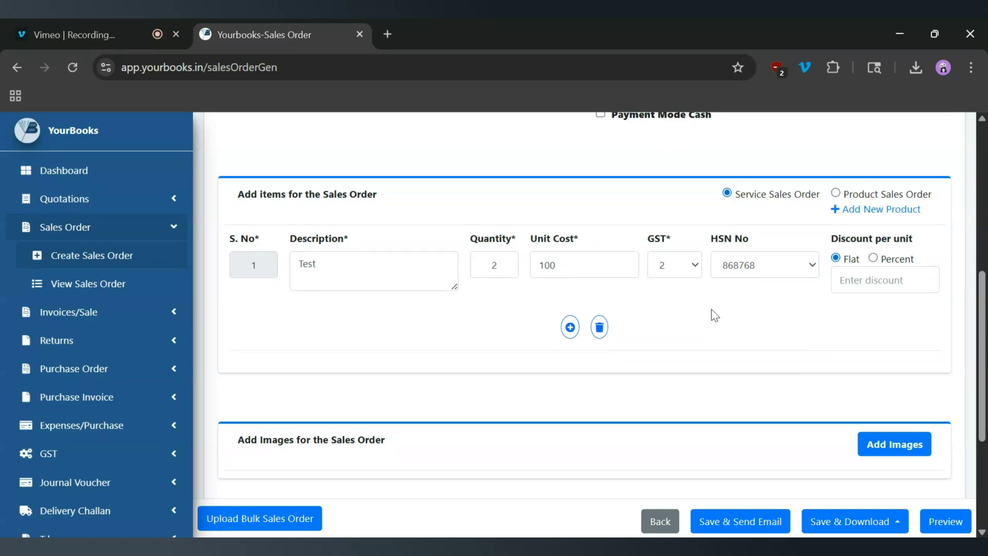
Add two blank item rows below the first service item and delete both of them again
left_click(571, 329)
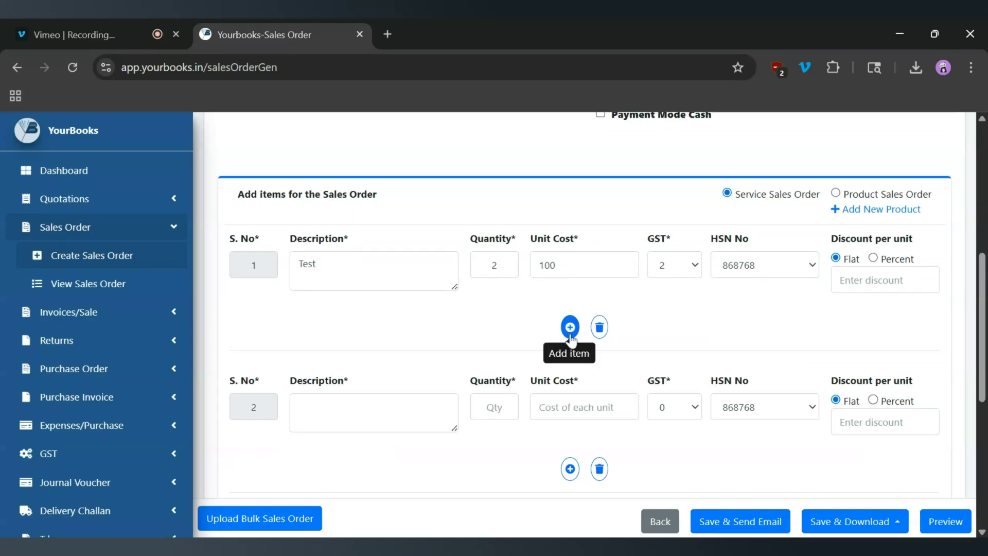
scroll(570, 391, "down", 2)
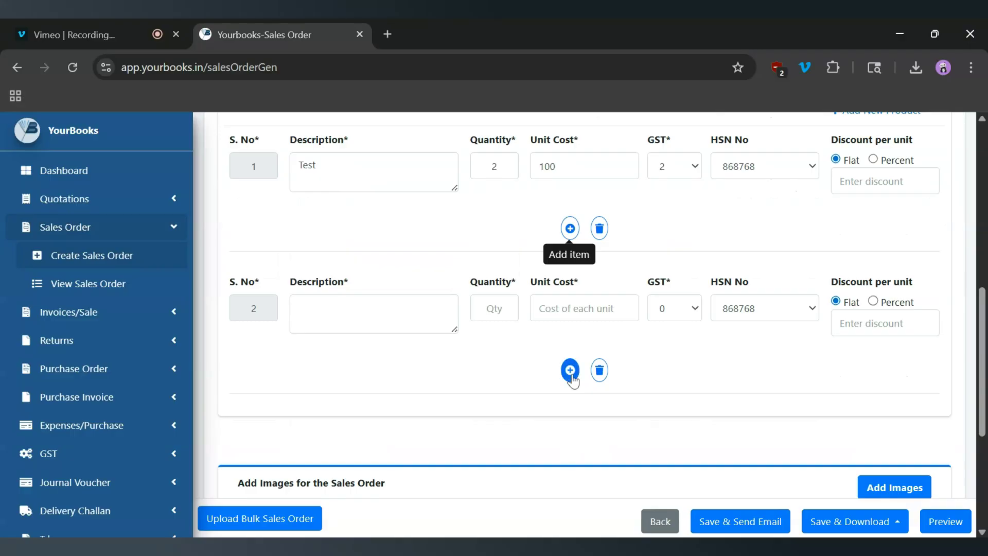
left_click(570, 370)
scroll(570, 381, "down", 3)
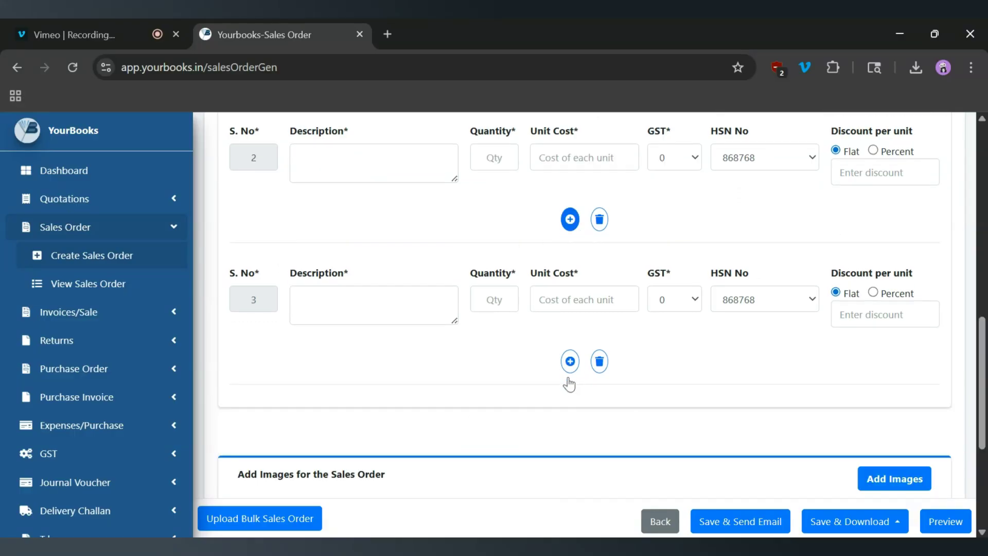
scroll(587, 375, "up", 1)
left_click(599, 367)
scroll(600, 360, "up", 2)
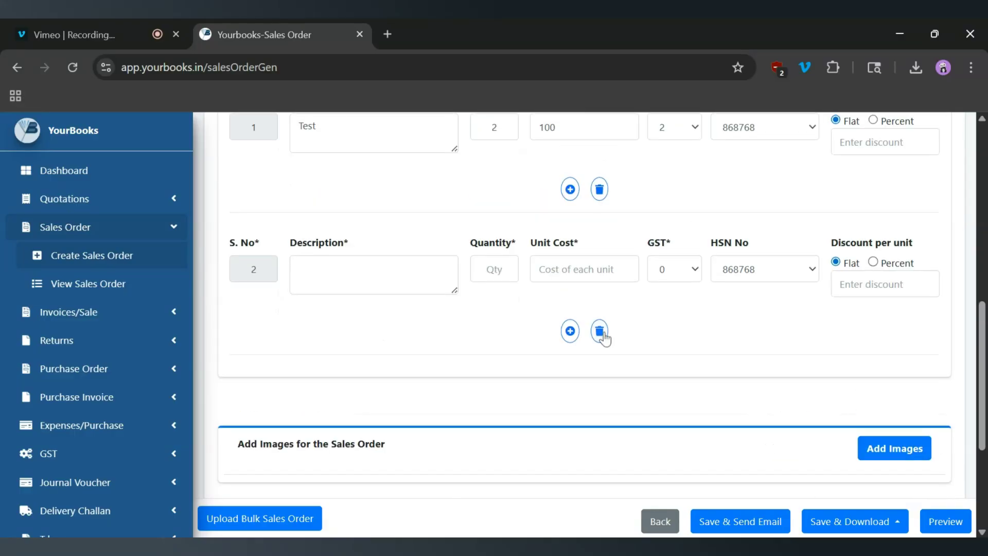
left_click(599, 332)
scroll(605, 337, "up", 2)
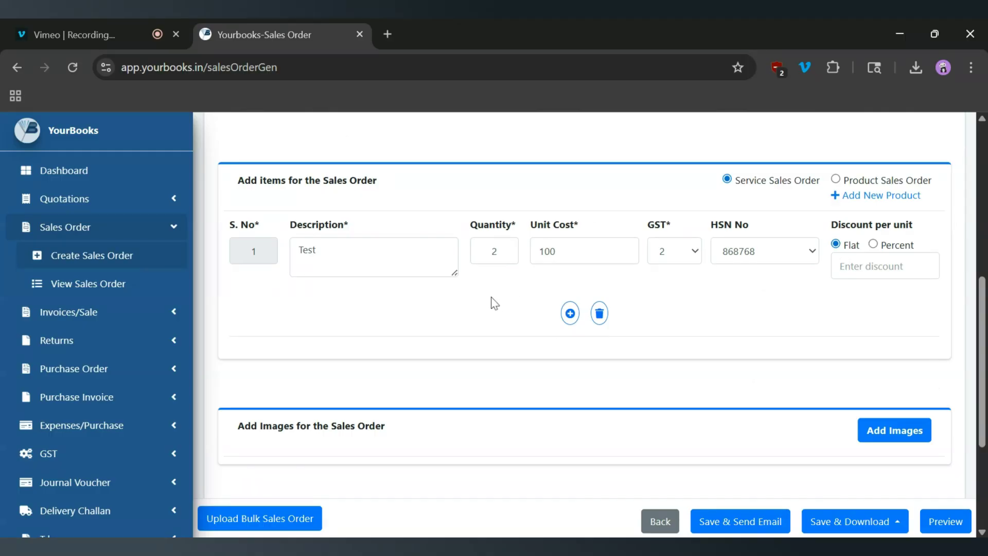
Review the filled-in sales order and its download formats, and save the order while emailing it to the company
scroll(492, 304, "up", 5)
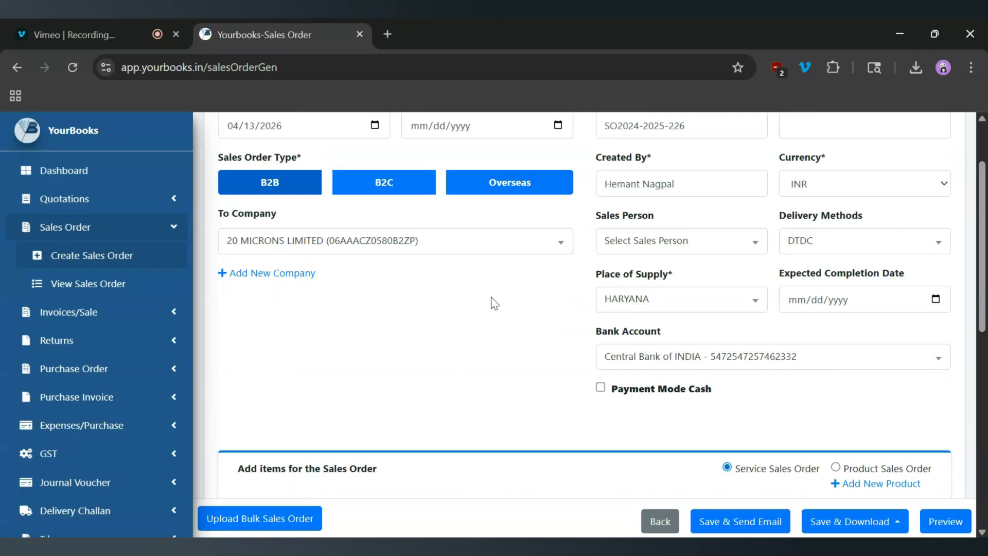
scroll(492, 304, "down", 3)
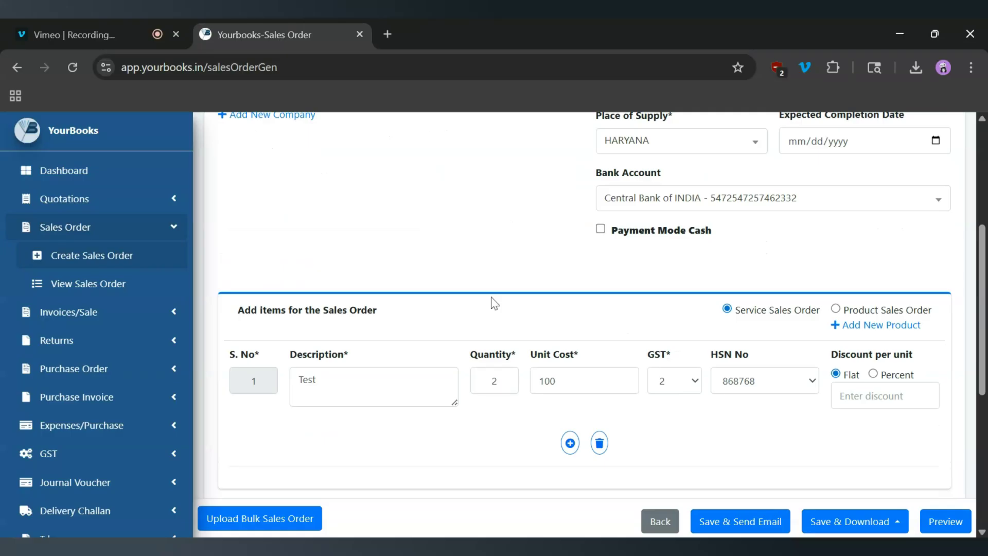
scroll(493, 303, "down", 6)
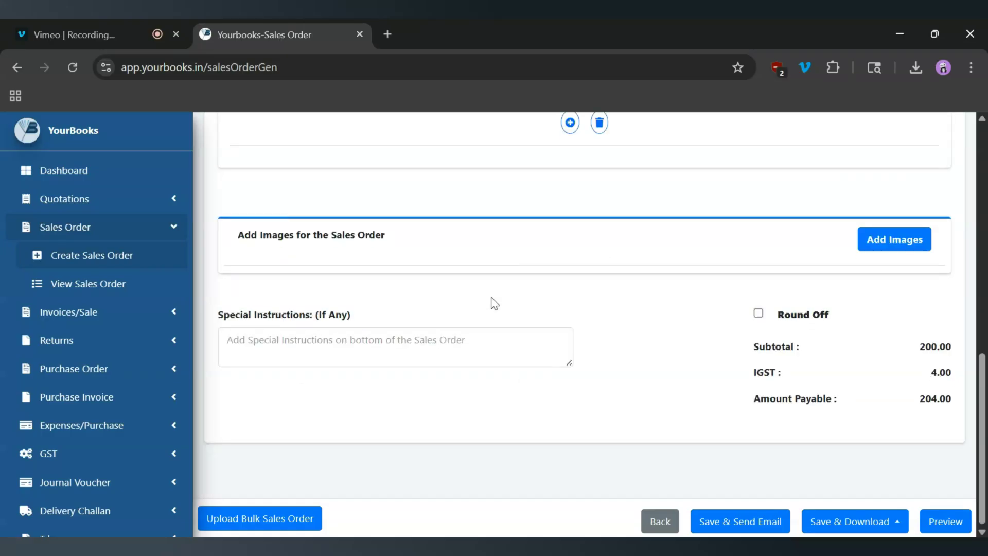
left_click_drag(220, 320, 372, 324)
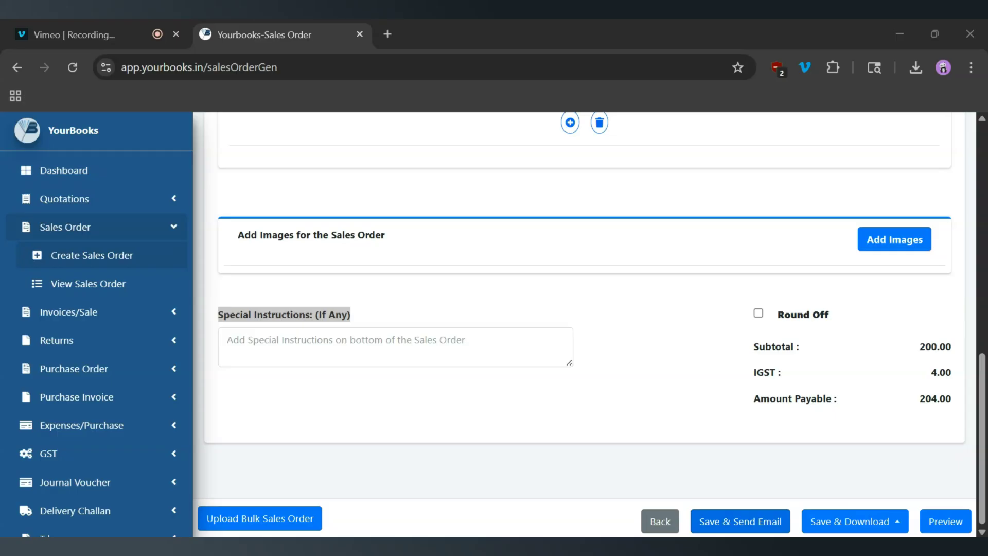
left_click(898, 524)
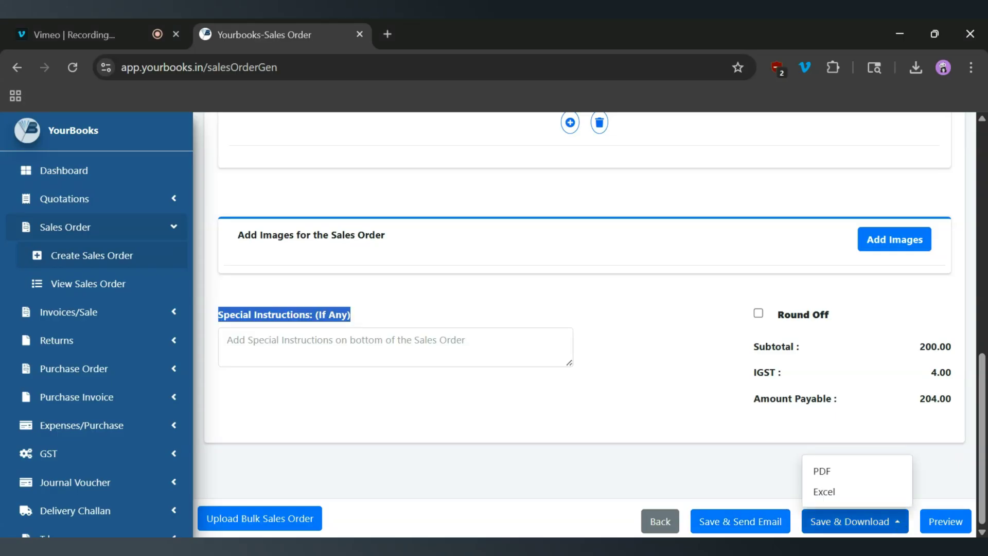
left_click(898, 523)
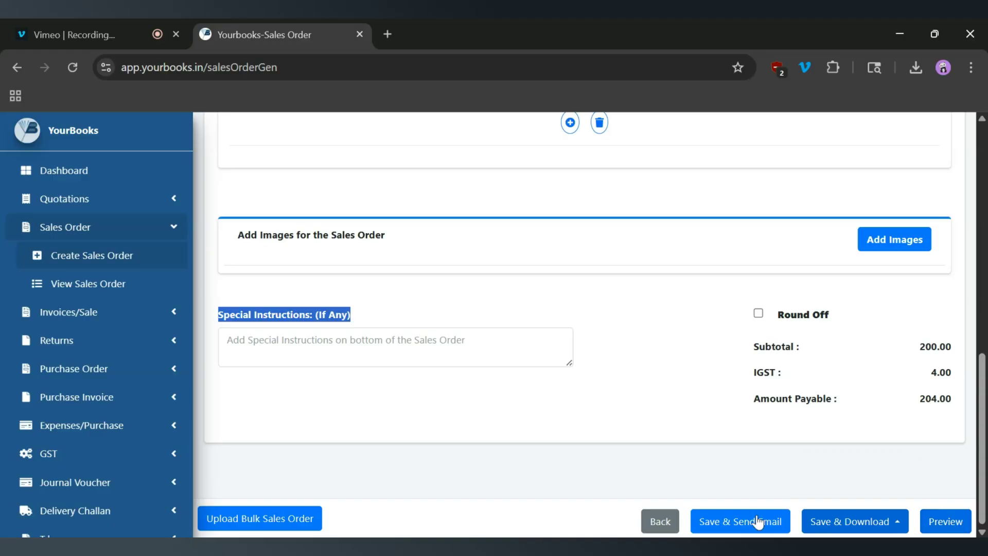
left_click(717, 528)
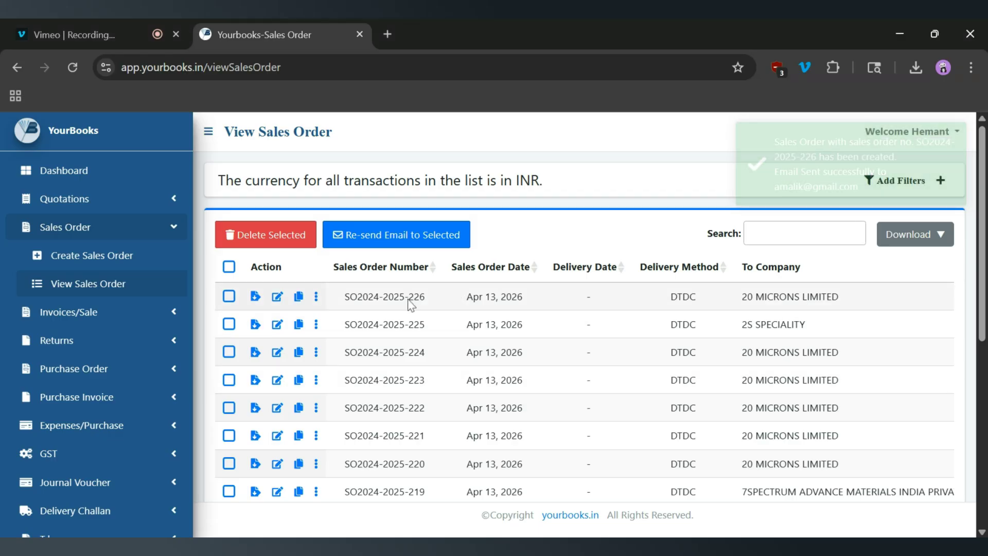
Examine the new sales order's number, date, company, invoice status, amounts, description and type in the sales order list
left_click_drag(425, 297, 343, 298)
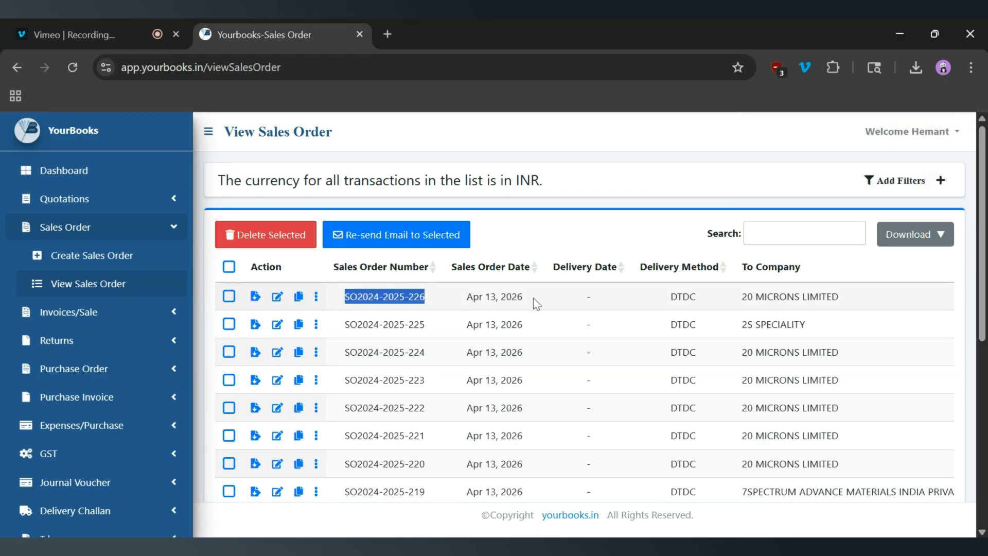
left_click_drag(532, 299, 461, 296)
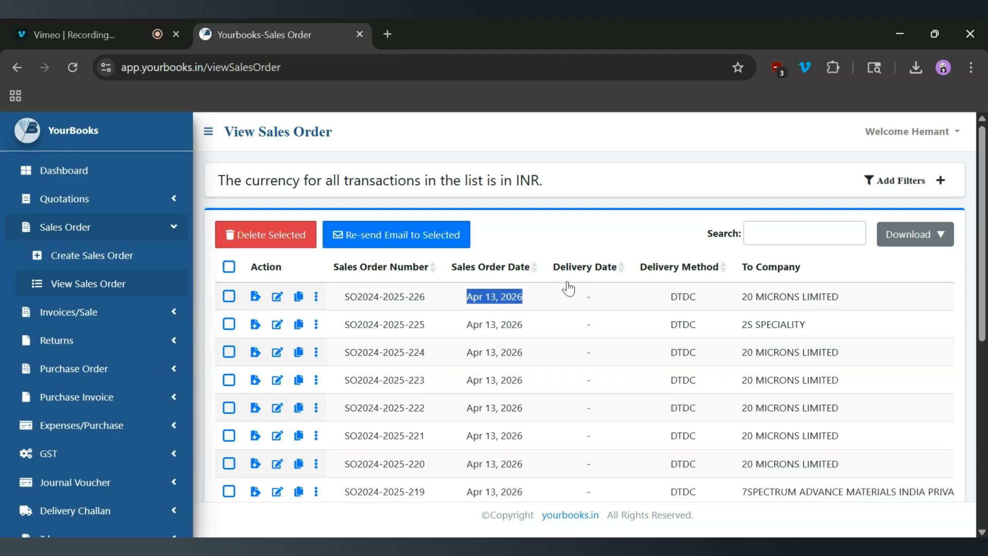
scroll(708, 307, "right", 3)
scroll(709, 307, "right", 5)
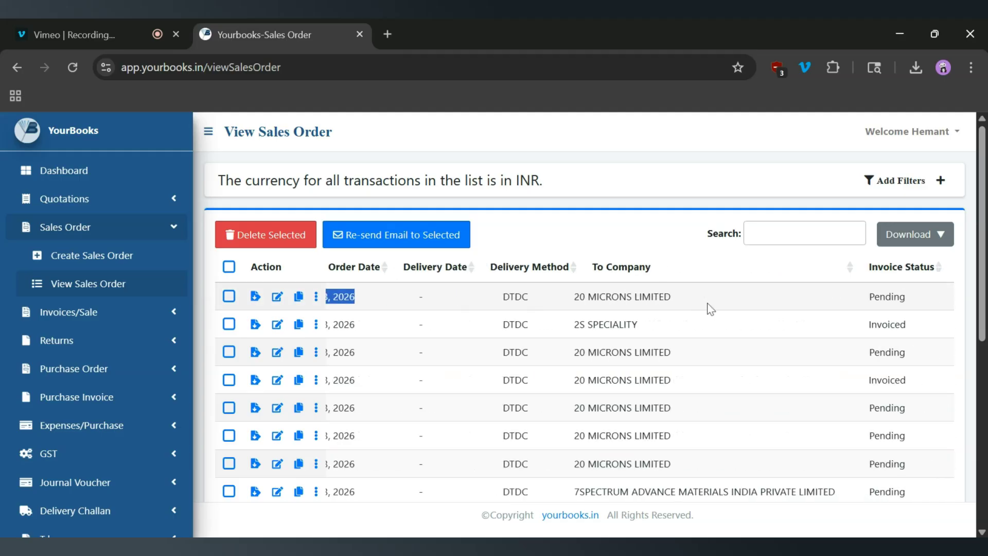
left_click_drag(750, 295, 682, 308)
scroll(750, 296, "right", 3)
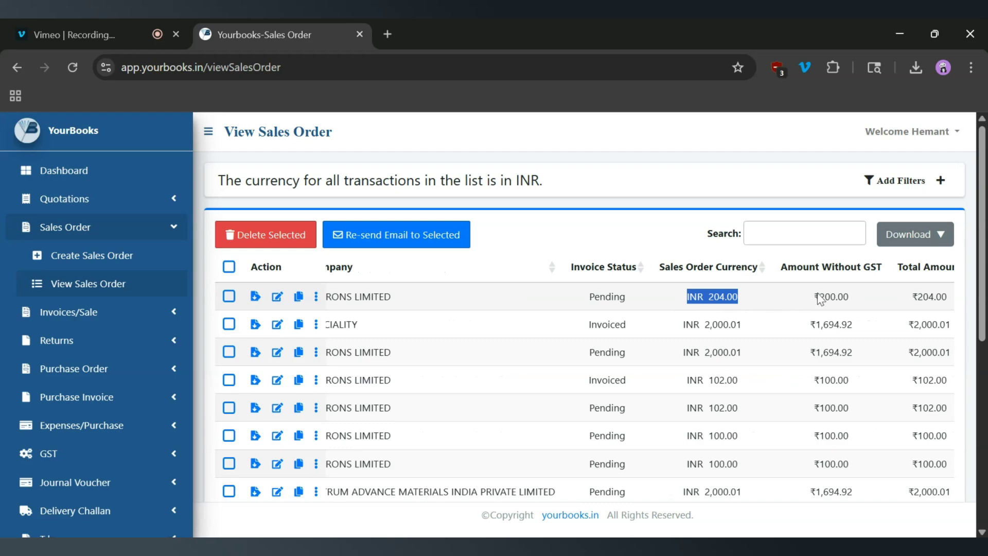
scroll(821, 299, "right", 2)
left_click_drag(848, 308, 811, 301)
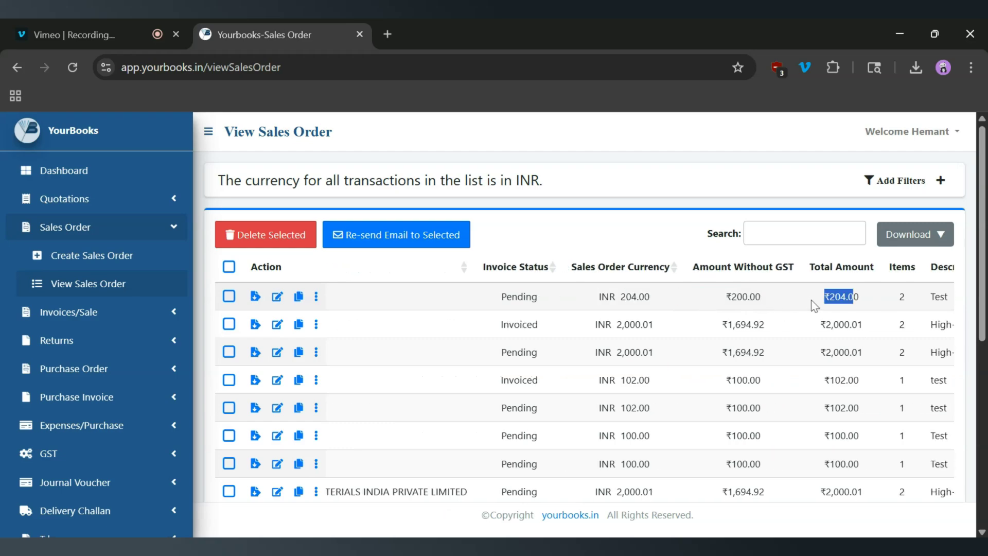
scroll(813, 302, "right", 5)
scroll(813, 301, "right", 4)
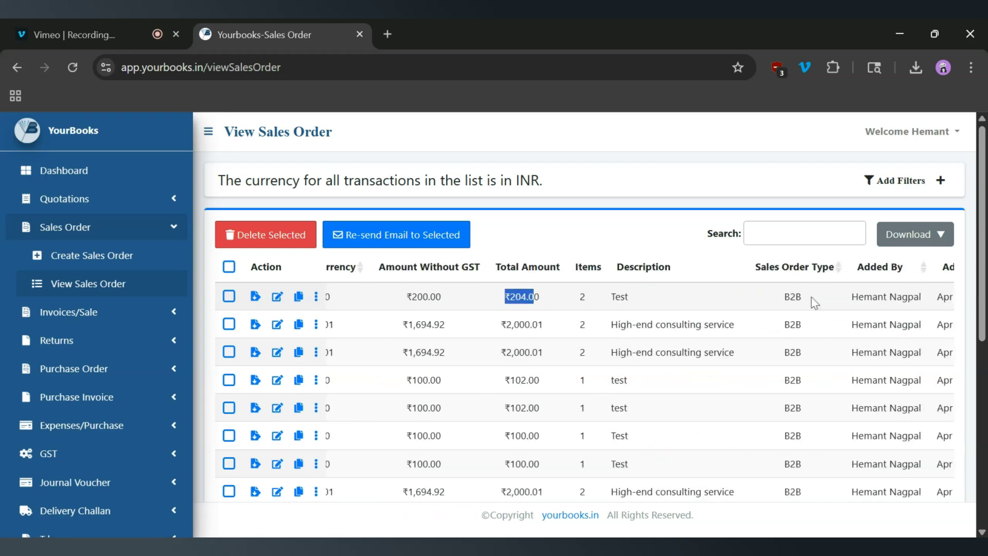
left_click_drag(566, 303, 643, 301)
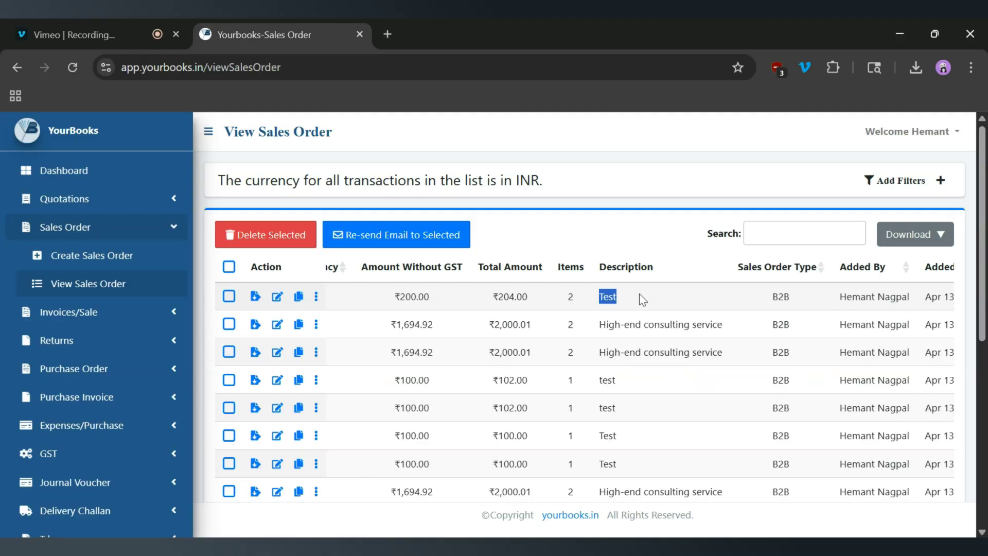
scroll(639, 381, "right", 4)
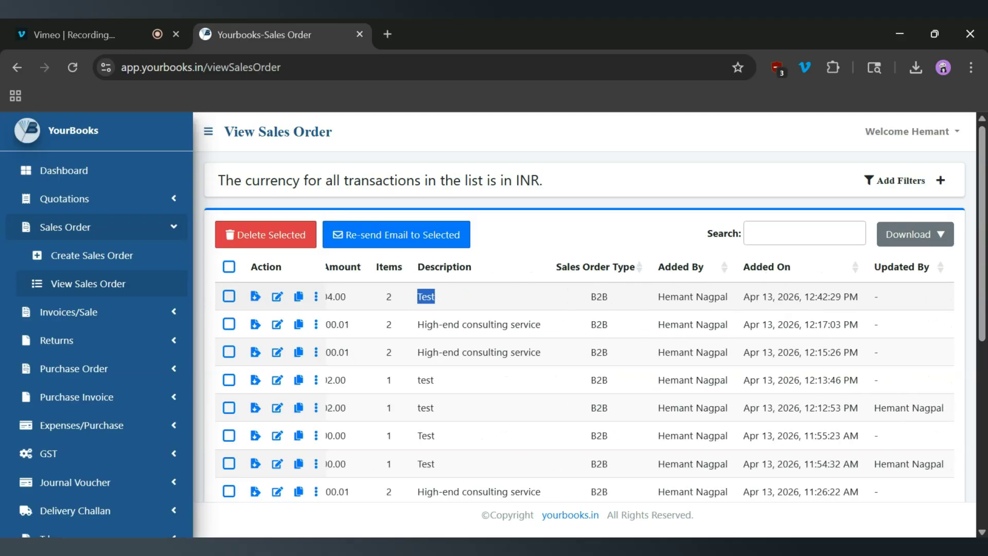
scroll(829, 296, "left", 15)
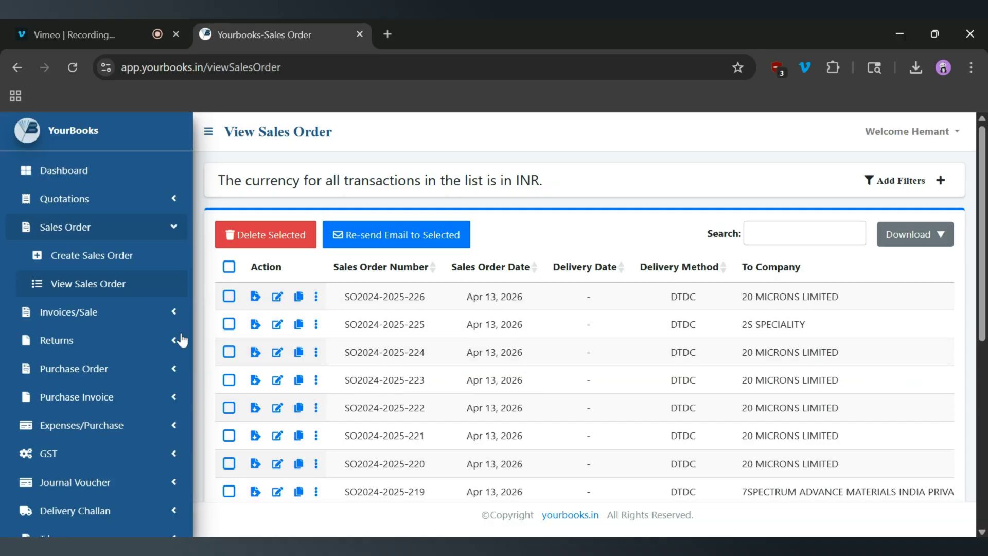
Select the three newest sales orders in the list and clear their selection again
left_click(229, 296)
left_click(229, 324)
left_click(229, 353)
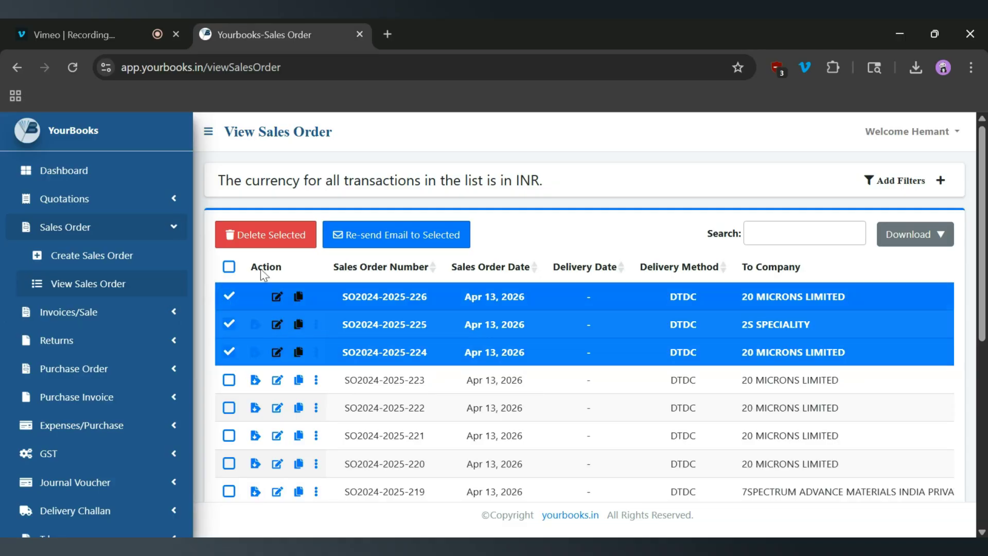
left_click(229, 296)
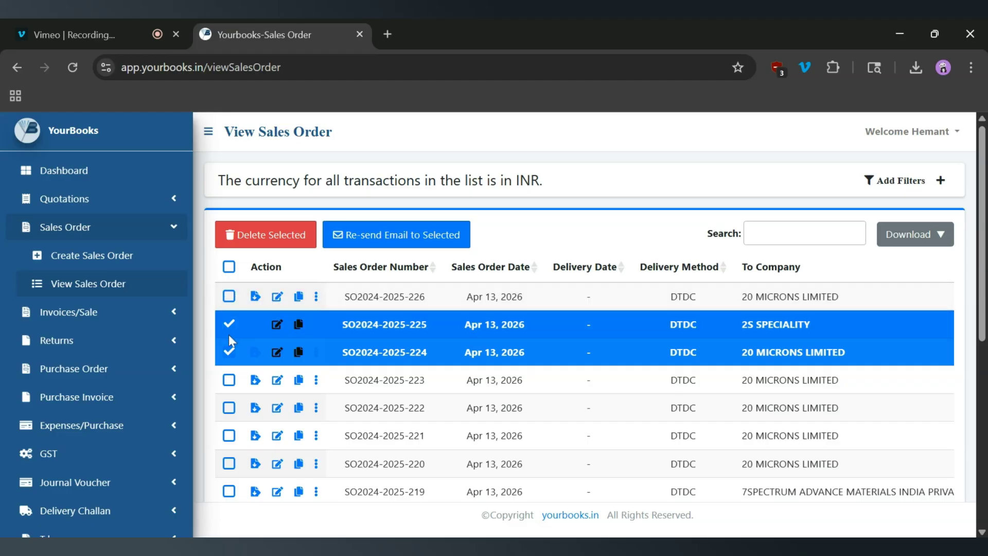
left_click(229, 323)
left_click(229, 352)
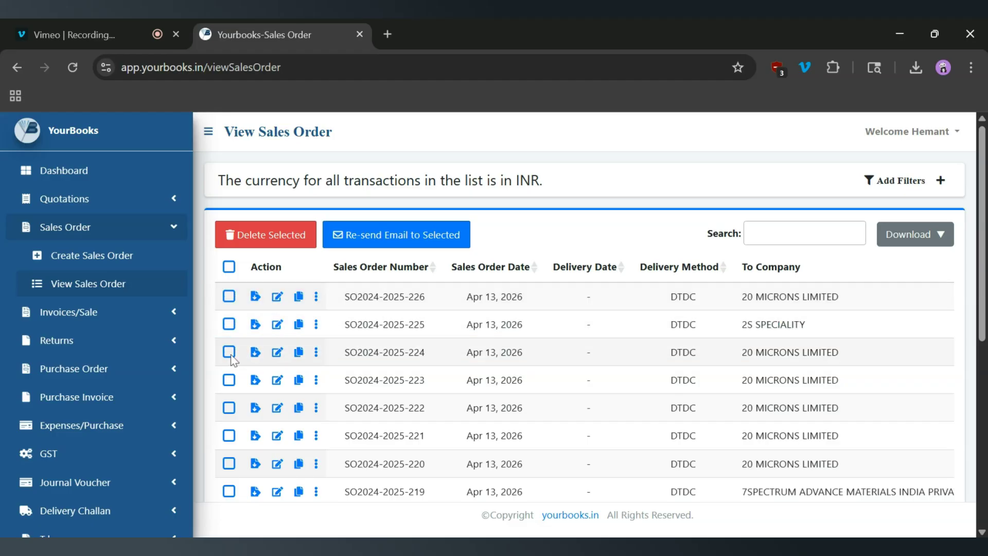
Edit the newest sales order to set the Test item's quantity to 1, and save and email it
left_click(277, 297)
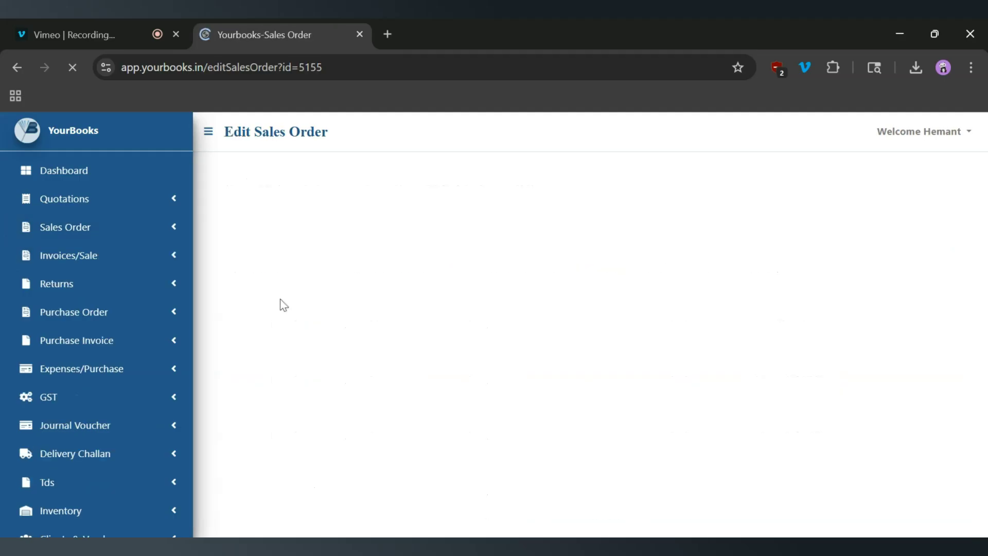
scroll(485, 354, "down", 5)
scroll(485, 354, "down", 2)
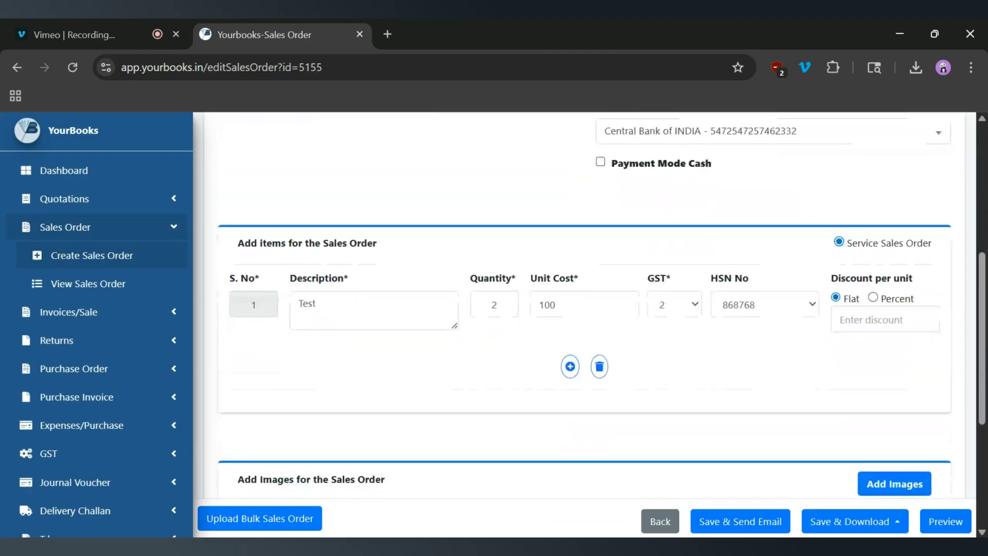
left_click(494, 305)
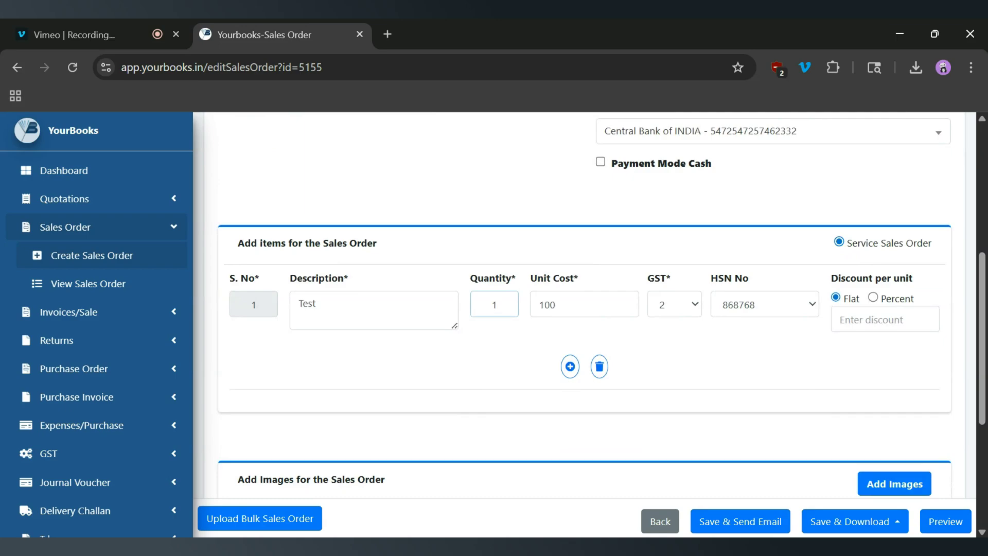
scroll(669, 463, "down", 2)
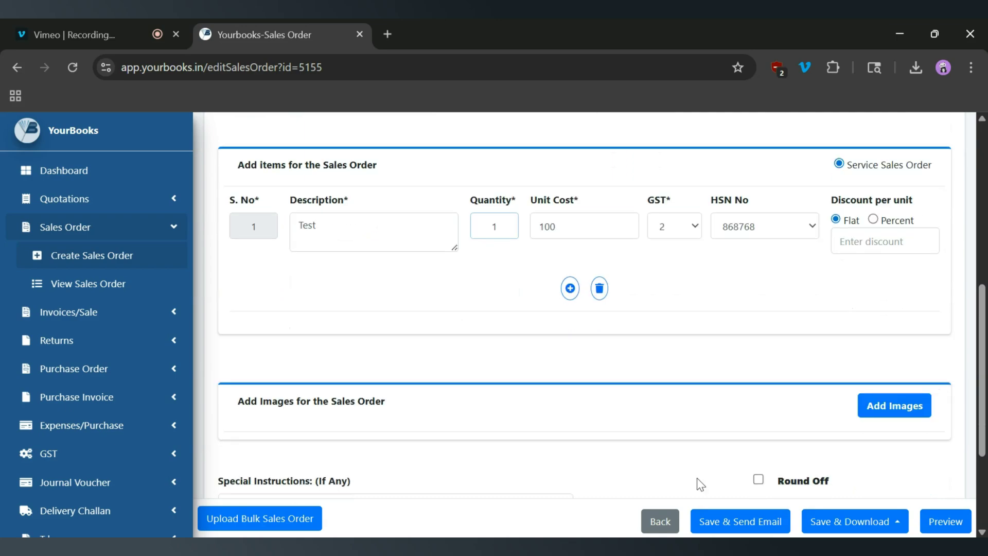
left_click(712, 521)
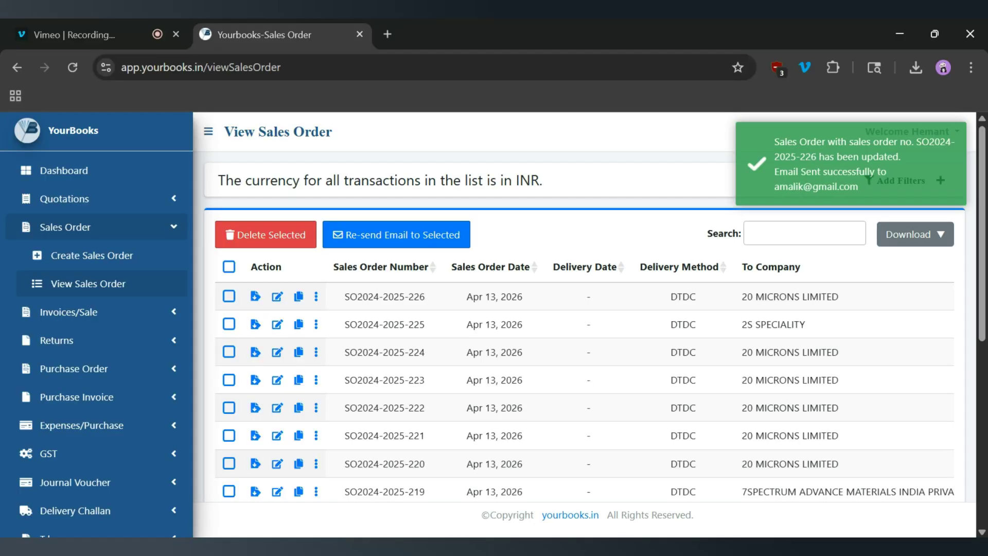
Duplicate the newest 20 MICRONS LIMITED sales order as a new order, and save and email the copy
left_click(299, 296)
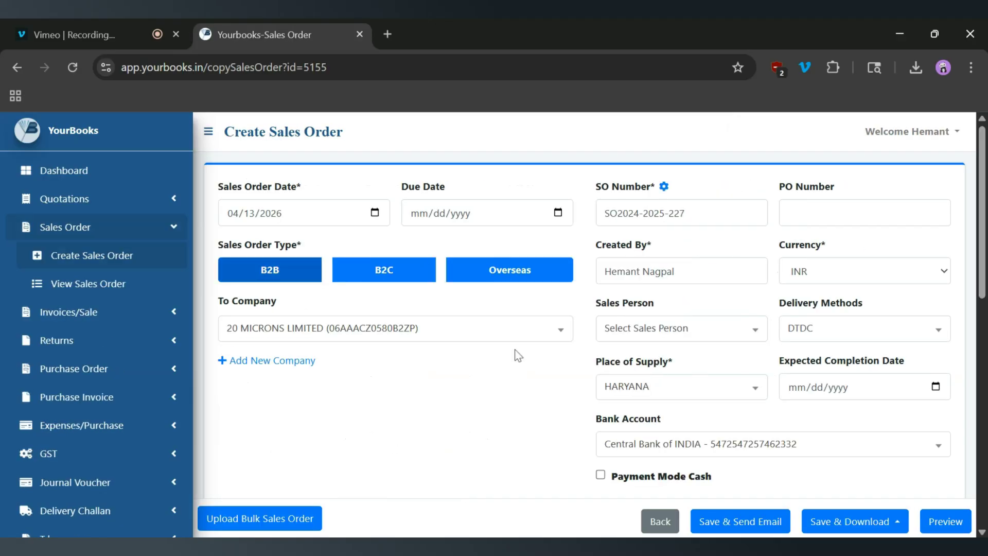
scroll(516, 353, "down", 10)
left_click(699, 521)
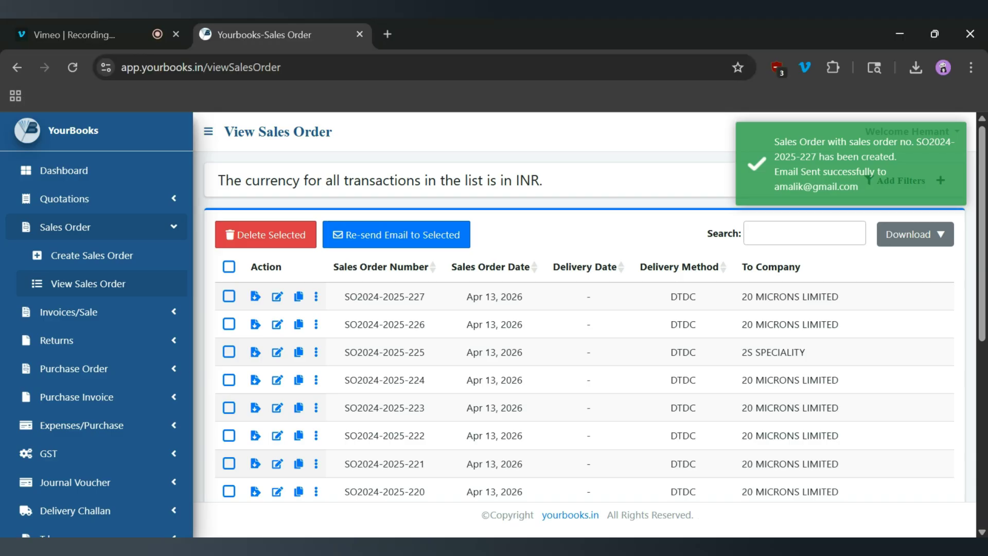
Convert the duplicated sales order to an invoice, and save and email that invoice to the company
left_click(317, 297)
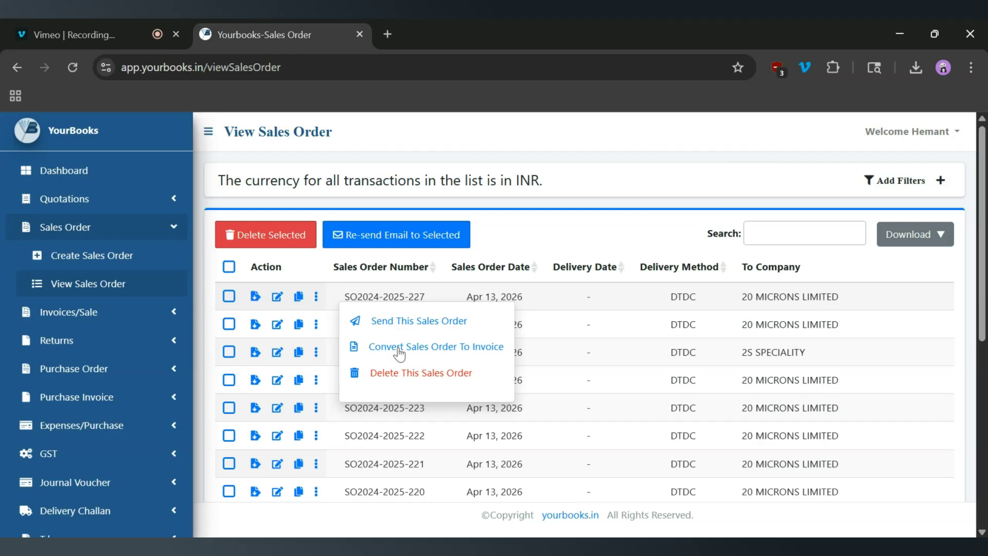
left_click(461, 350)
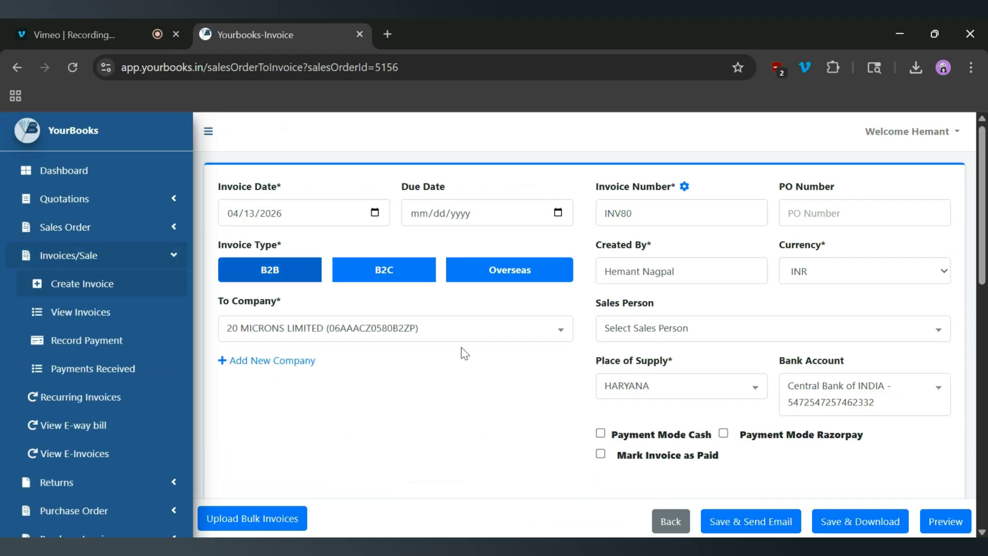
scroll(463, 353, "down", 4)
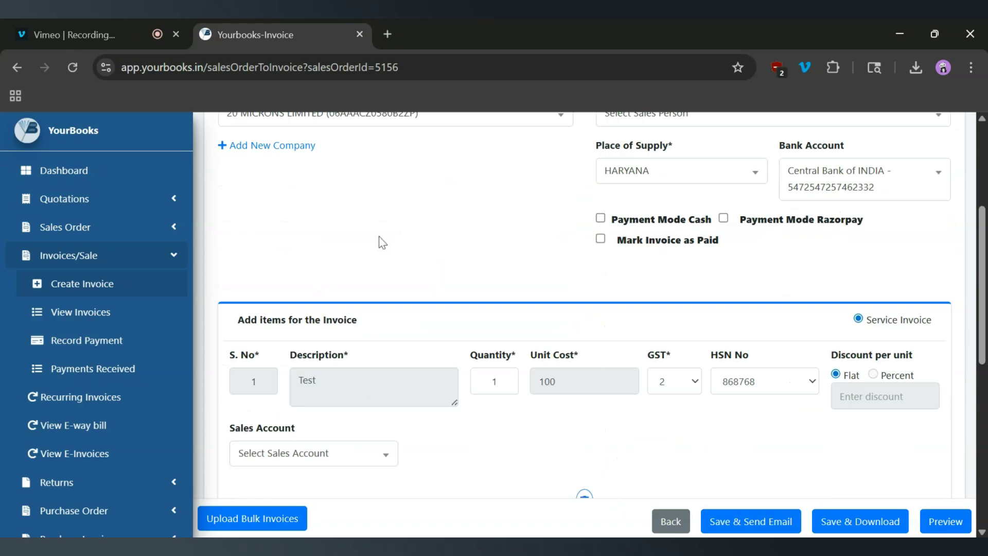
scroll(382, 242, "down", 4)
left_click(746, 521)
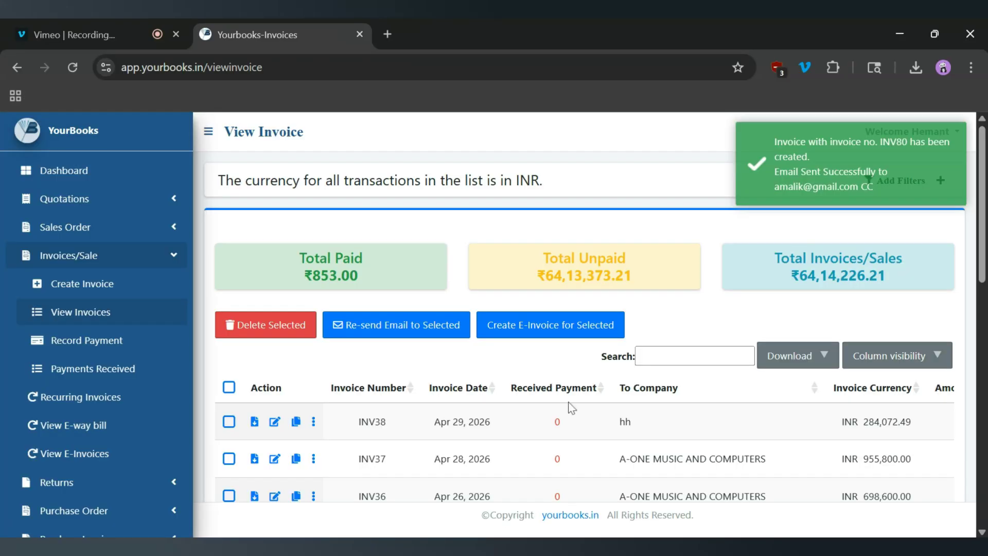
Examine the new 20 MICRONS LIMITED invoice's row in the invoice list, including its number, amounts, description and type
scroll(571, 408, "down", 7)
scroll(410, 434, "down", 2)
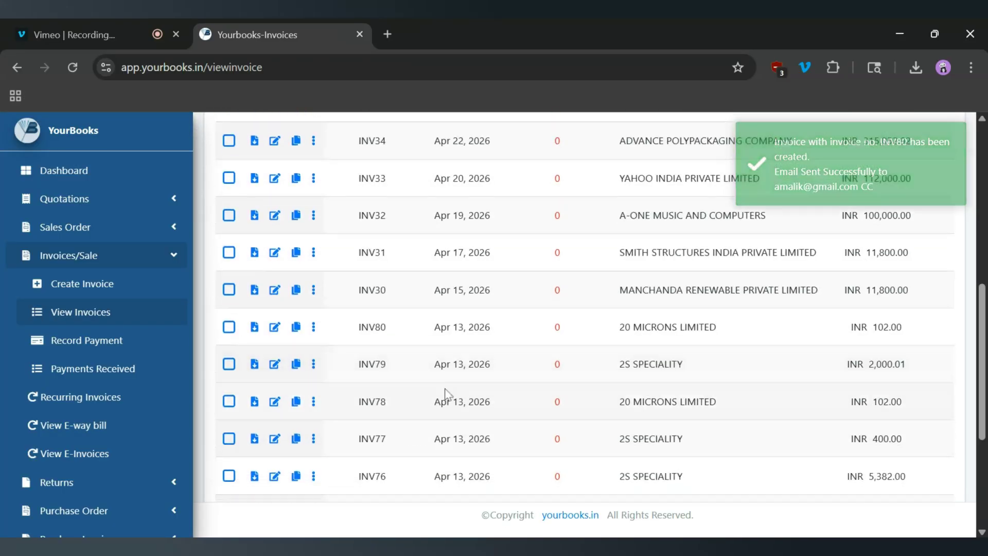
left_click_drag(496, 335, 360, 327)
double_click(361, 329)
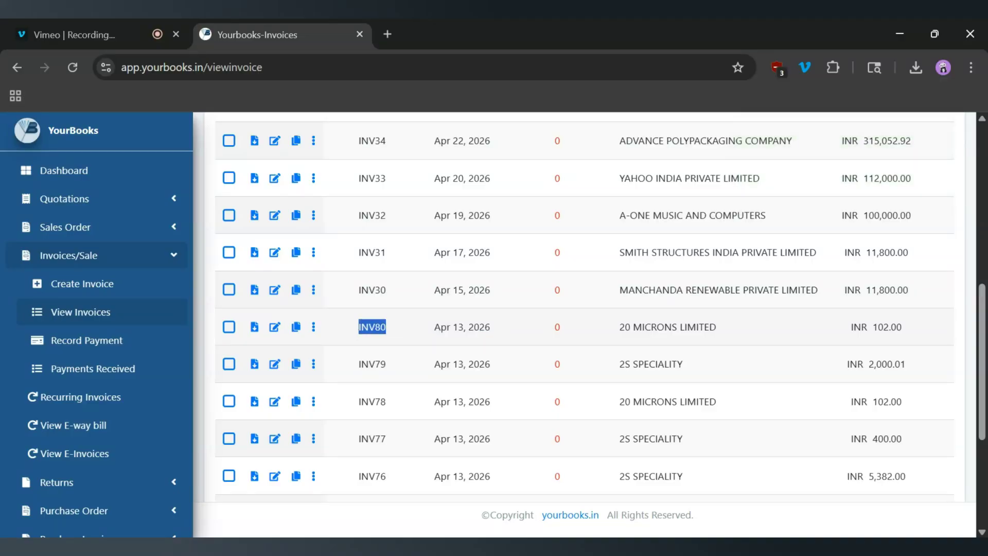
scroll(516, 325, "right", 10)
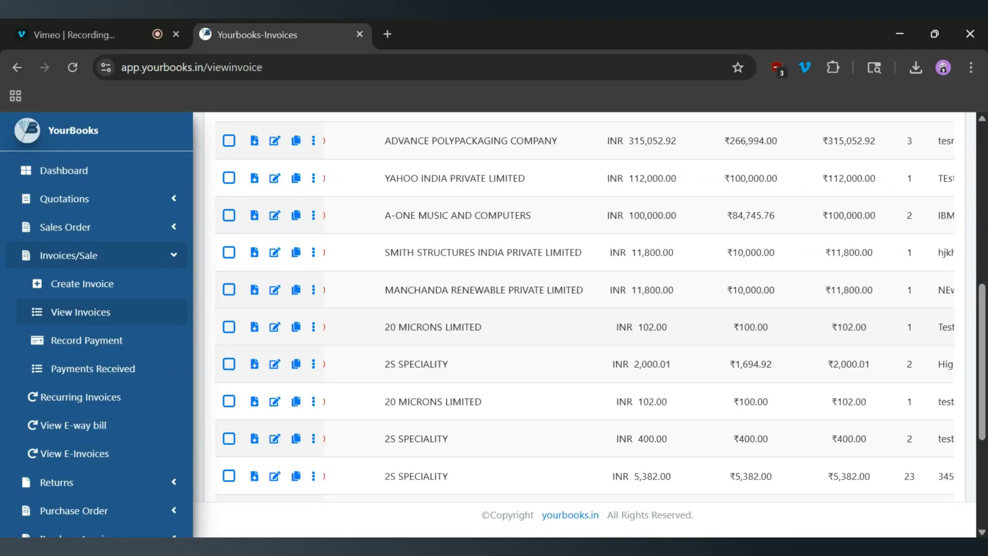
scroll(660, 332, "right", 10)
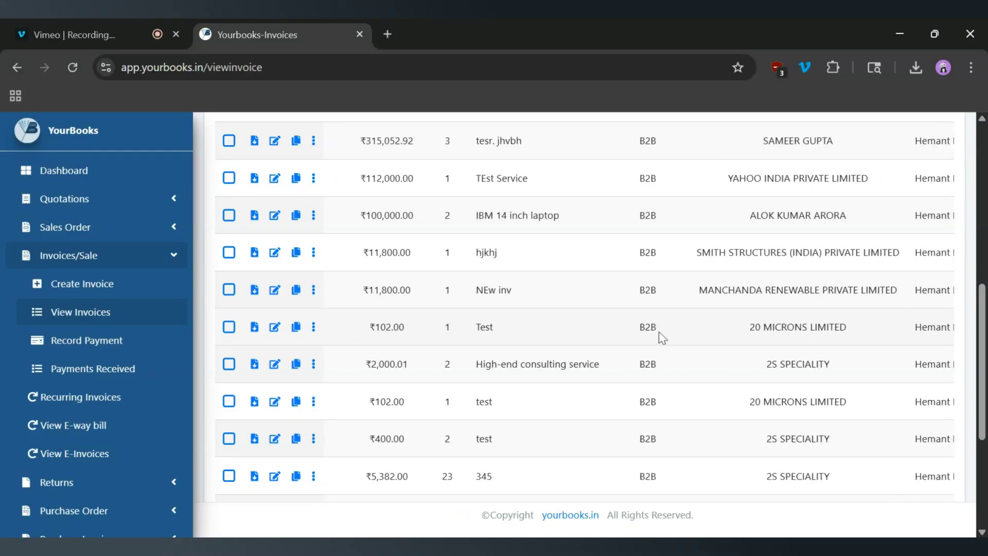
scroll(659, 332, "left", 15)
scroll(662, 337, "left", 5)
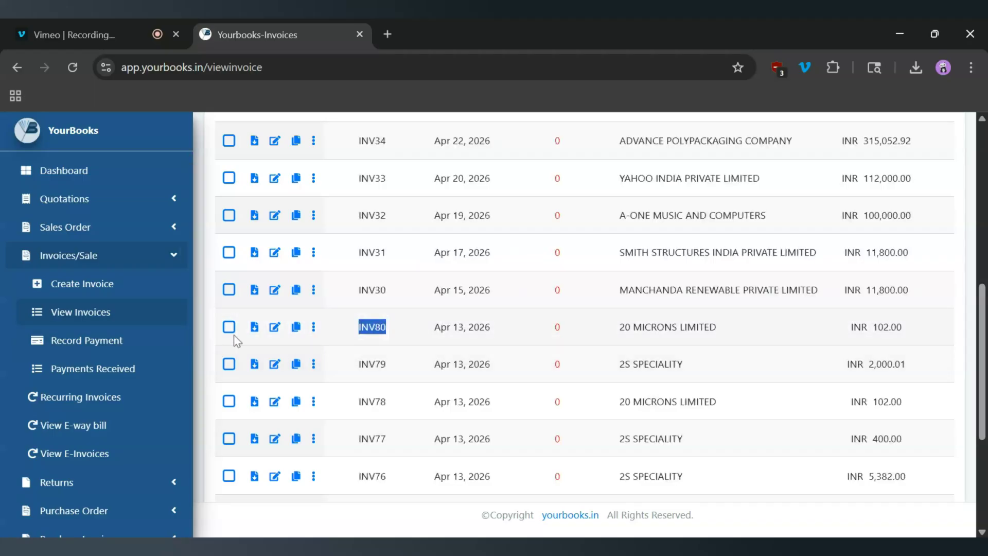
Return to the sales order list and check the invoice status of the newest 20 MICRONS LIMITED order
left_click(142, 233)
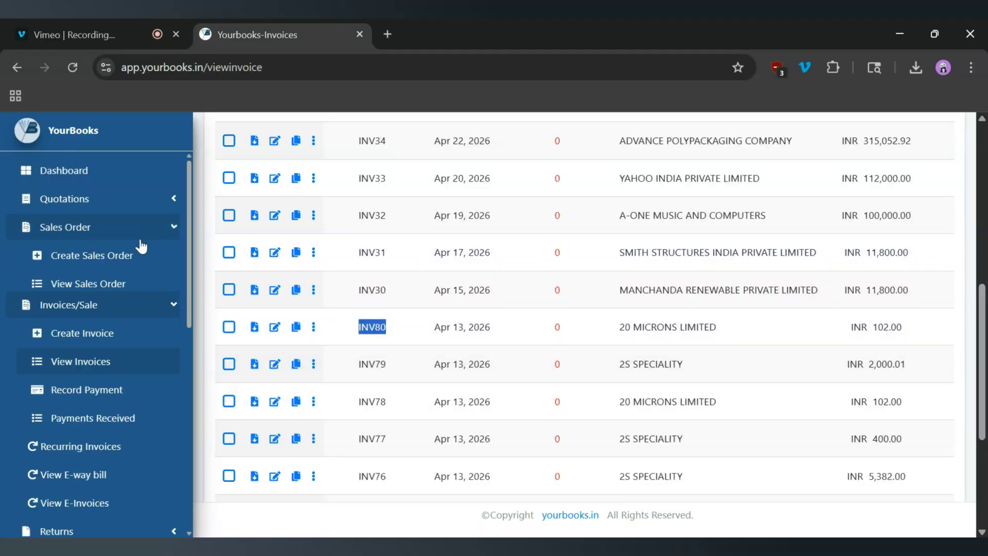
left_click(104, 286)
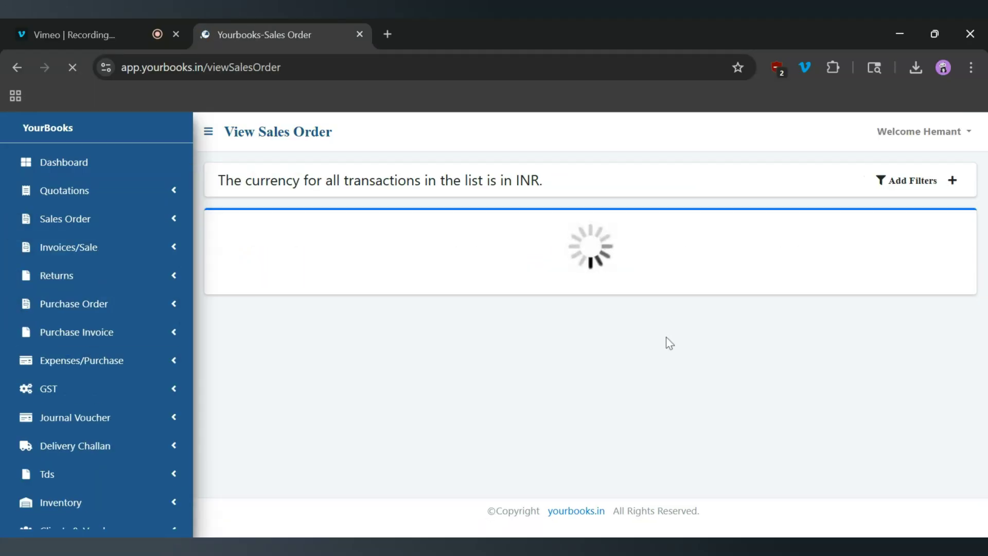
scroll(684, 343, "right", 6)
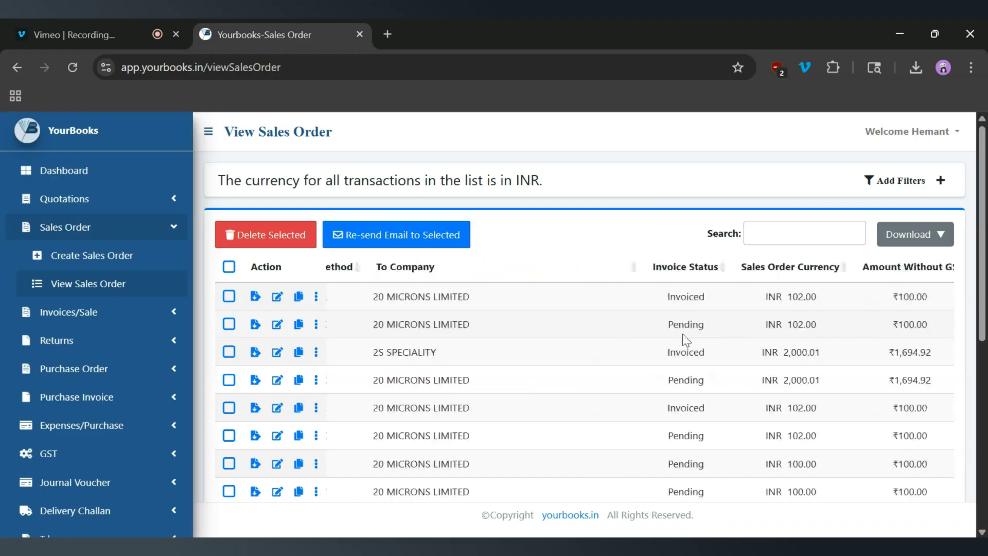
left_click_drag(709, 298, 662, 298)
scroll(472, 285, "left", 6)
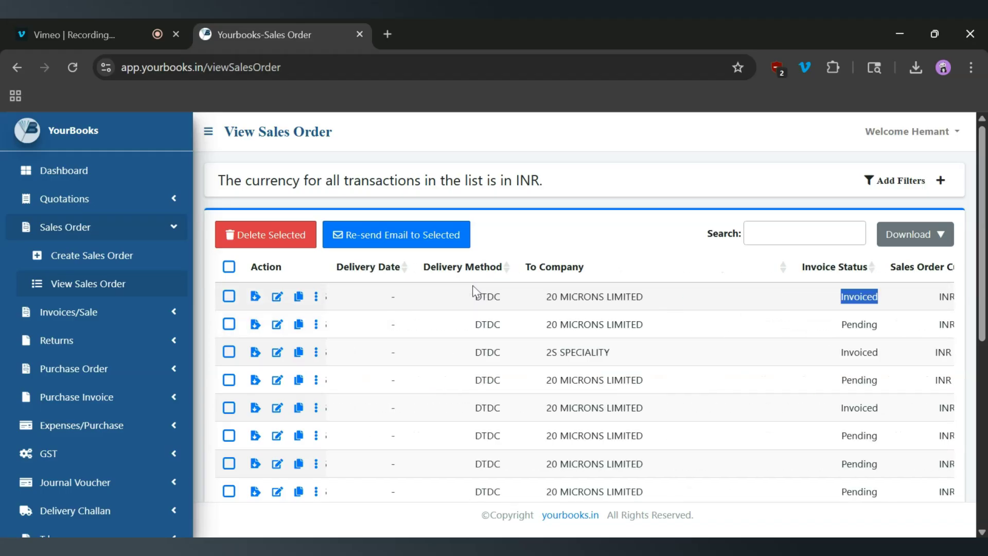
Start a new B2B sales order for 20 MICRONS LIMITED and set its items to Product Sales Order
left_click(124, 261)
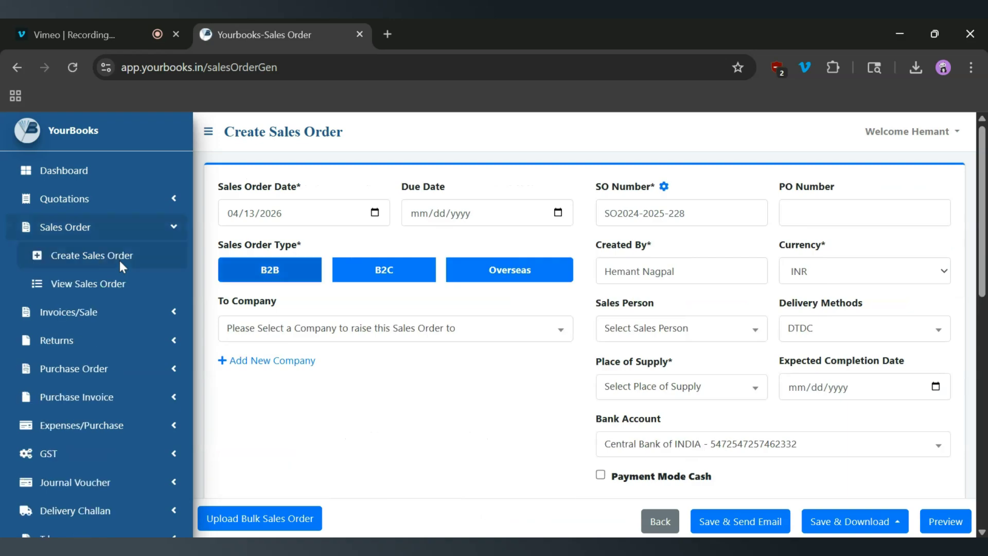
scroll(380, 269, "down", 2)
left_click(373, 264)
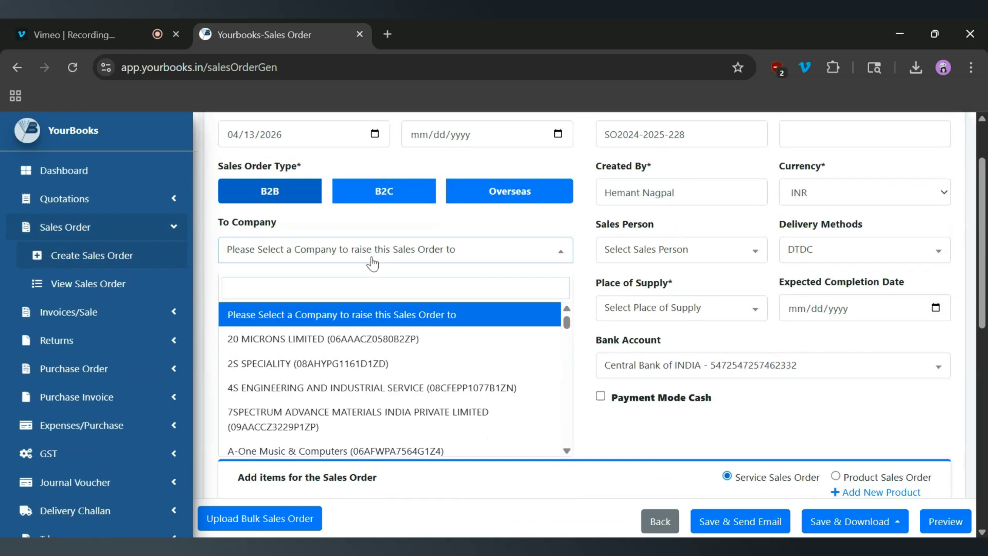
left_click(351, 339)
scroll(551, 363, "down", 5)
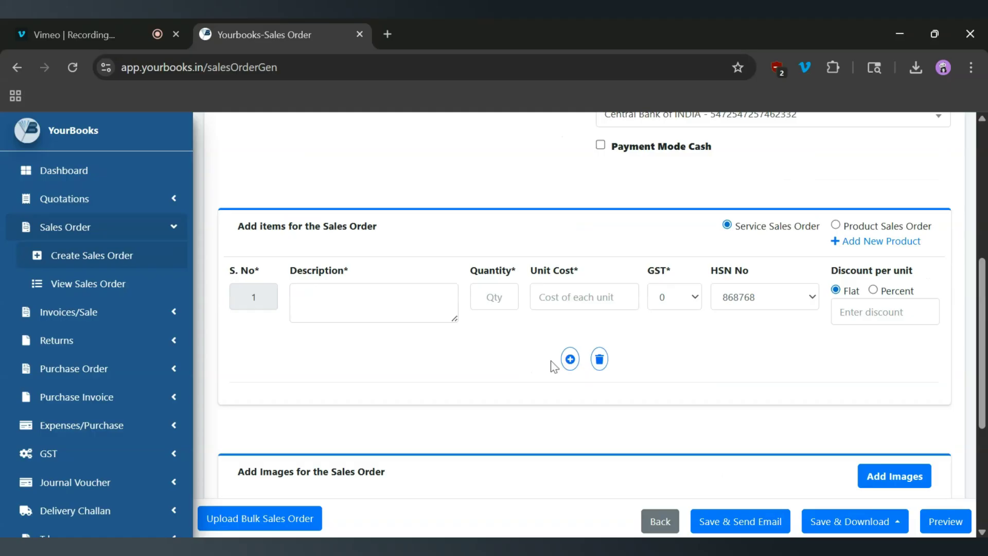
scroll(552, 367, "down", 1)
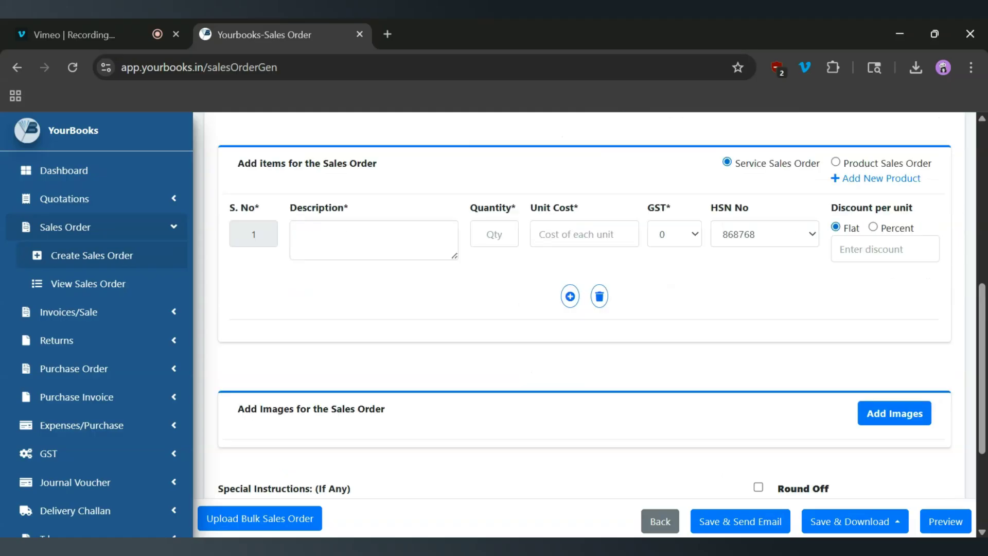
left_click(836, 163)
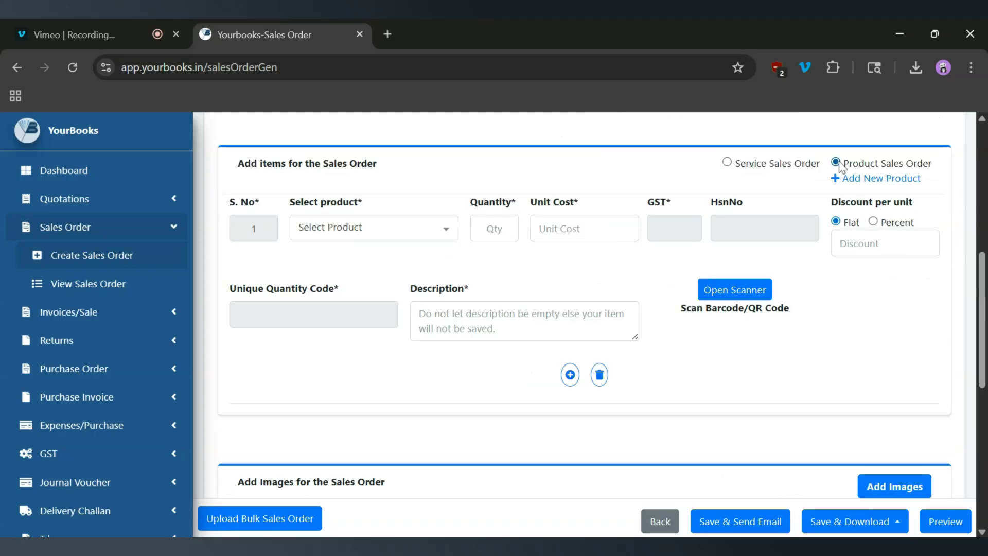
Open the form for adding a new product, review its fields and close it without saving
left_click(868, 180)
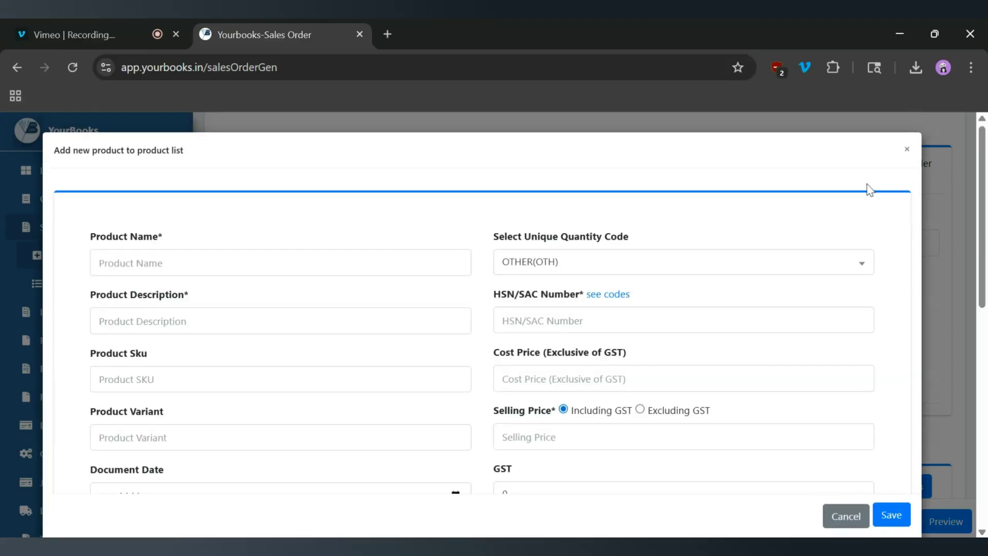
scroll(275, 347, "down", 4)
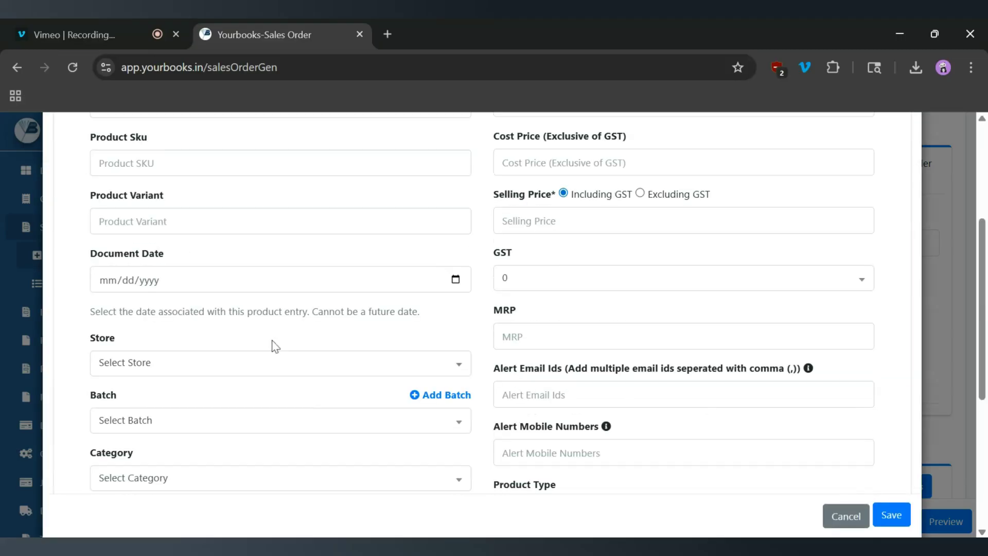
scroll(273, 348, "up", 1)
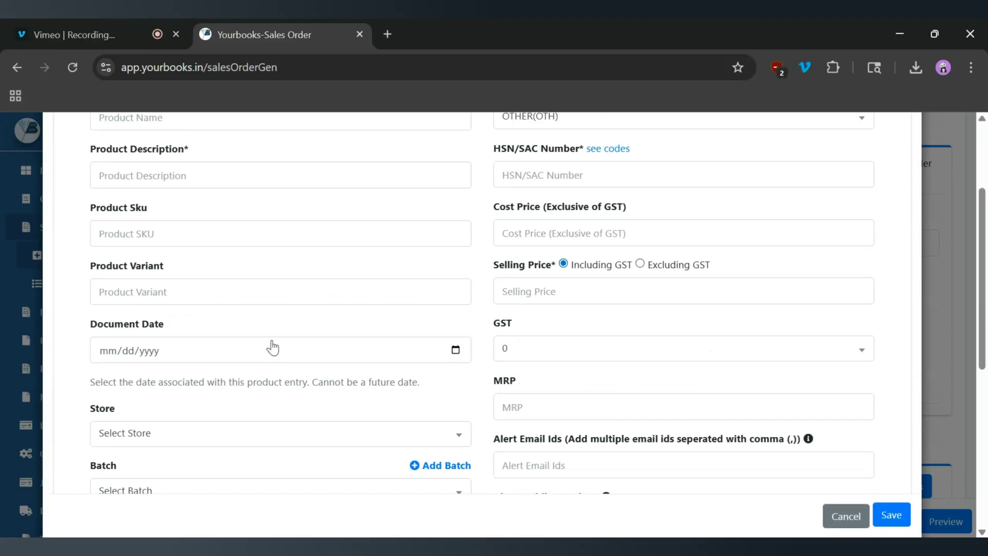
scroll(274, 346, "down", 5)
scroll(274, 344, "up", 8)
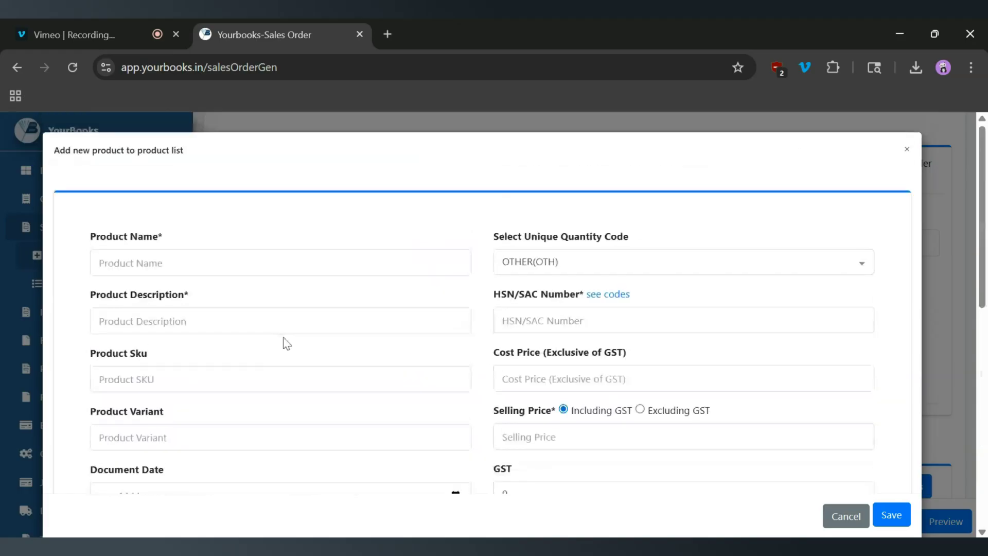
left_click(907, 149)
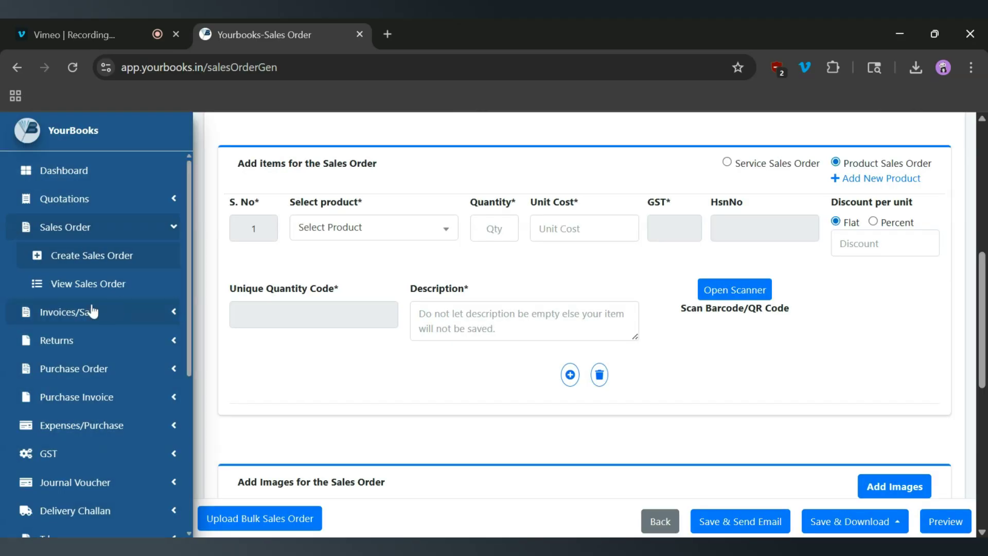
Expand the Inventory section of the navigation to review its product-related options
scroll(92, 311, "down", 4)
scroll(93, 311, "down", 2)
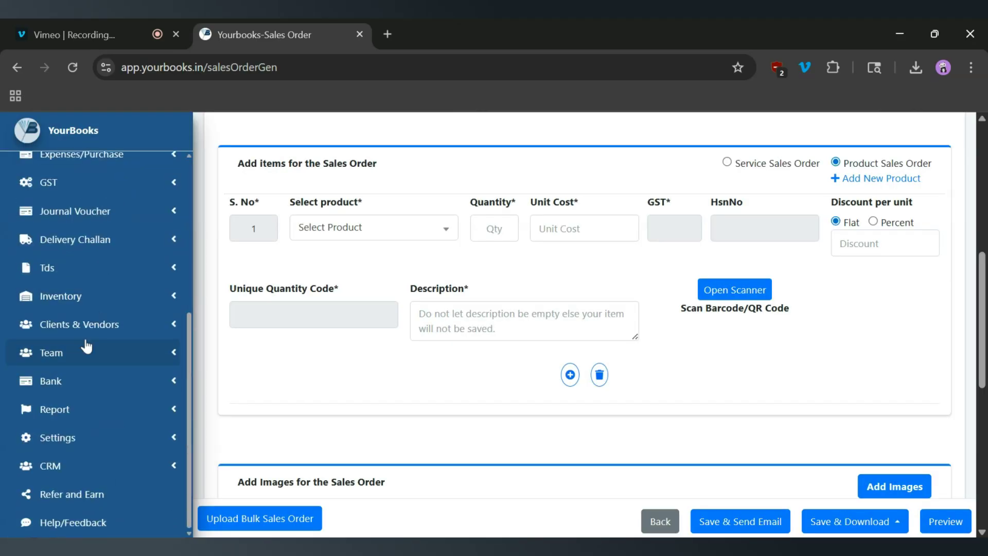
left_click(73, 303)
scroll(78, 397, "down", 1)
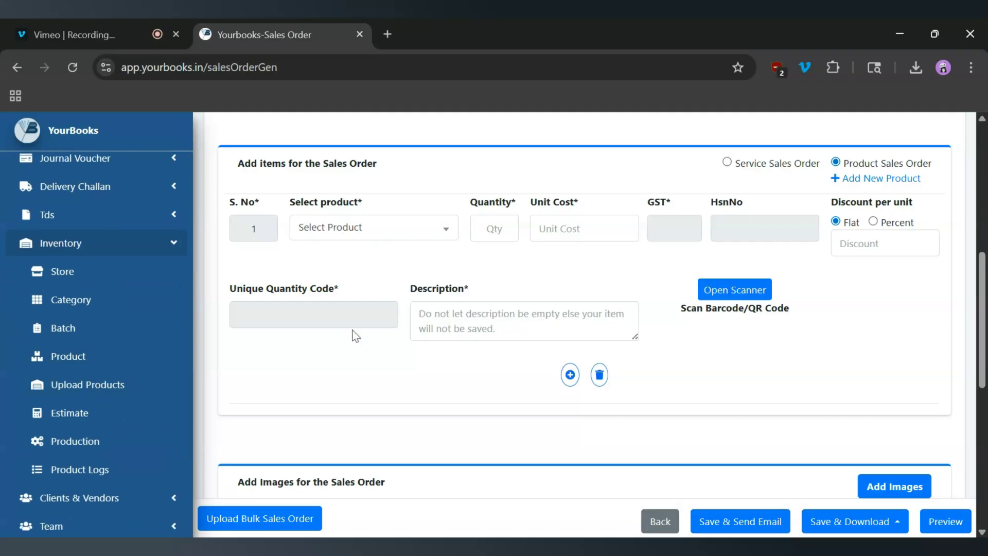
Add the Premium Service product from the CIPLA store with quantity 2, and save and email the sales order
scroll(364, 280, "up", 3)
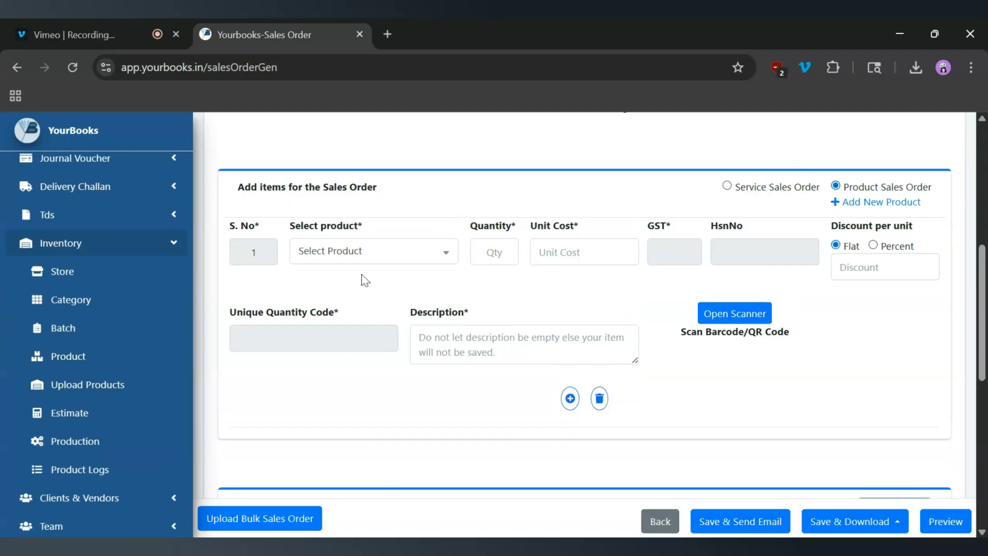
scroll(382, 379, "down", 2)
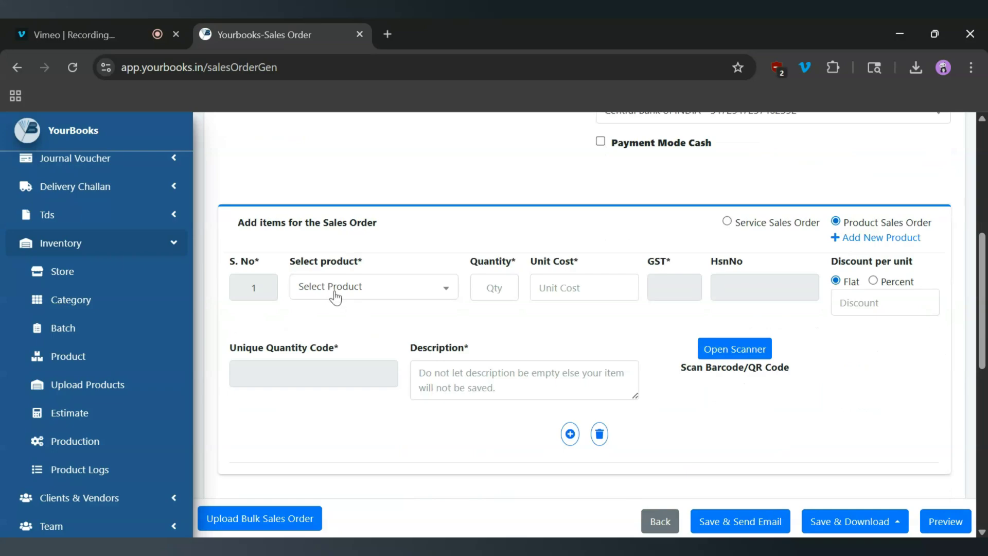
left_click(333, 292)
left_click(366, 388)
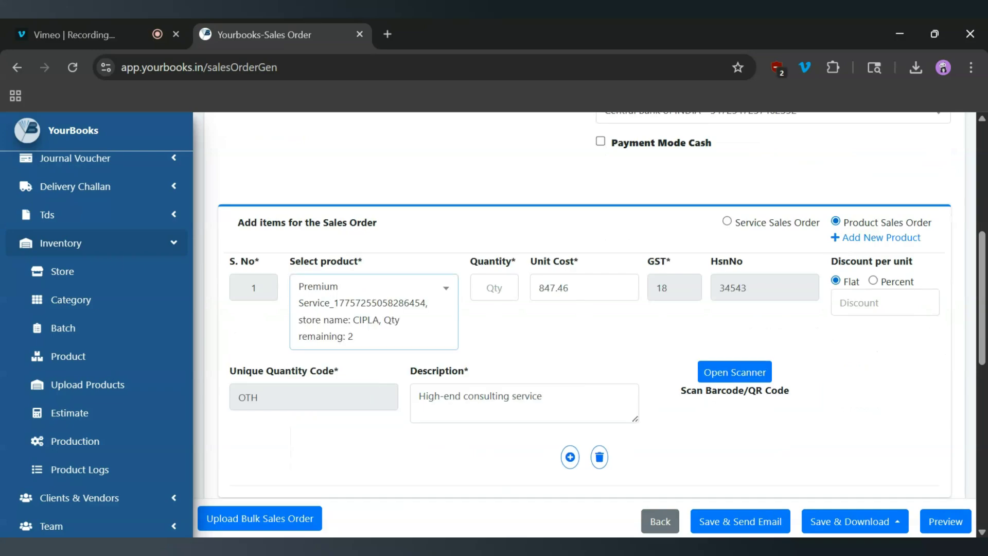
left_click(494, 288)
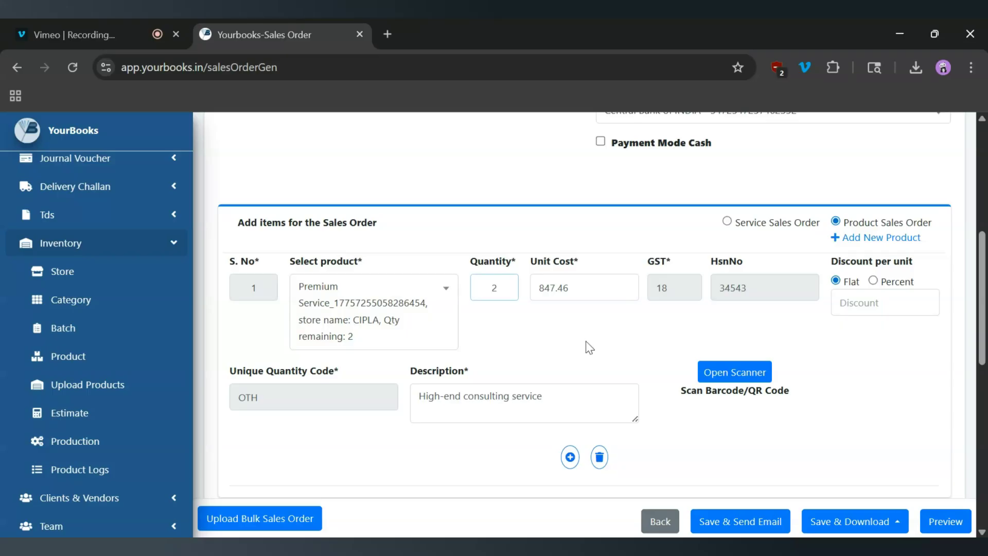
scroll(590, 348, "down", 3)
left_click(712, 520)
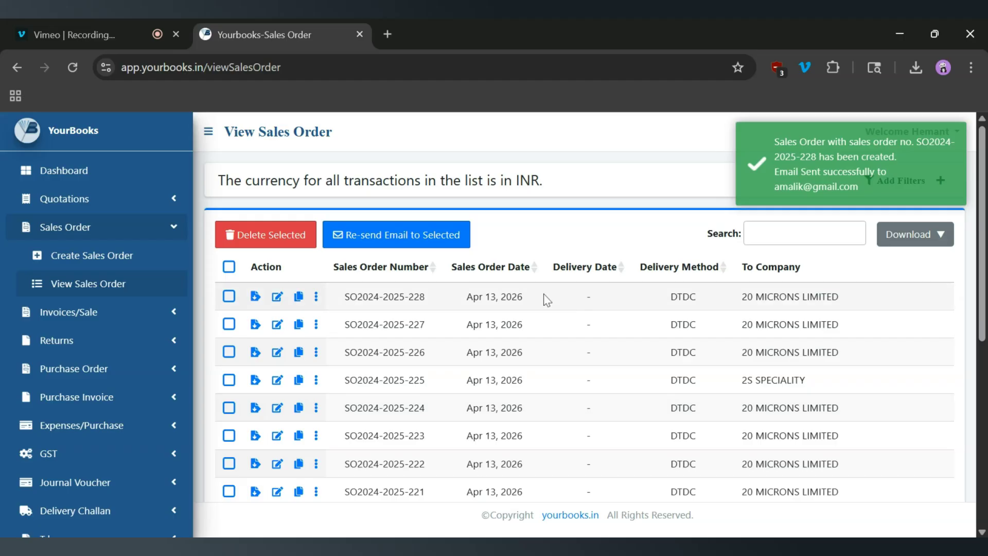
Review the newest sales order's invoice status, amounts and description in the sales order list
scroll(546, 299, "right", 5)
scroll(547, 299, "right", 6)
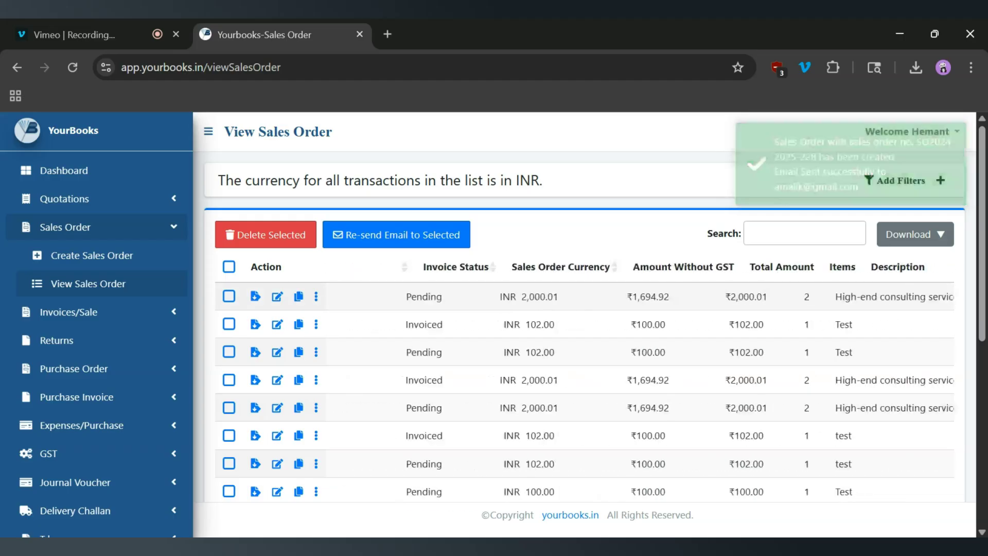
scroll(546, 300, "left", 3)
scroll(545, 299, "left", 5)
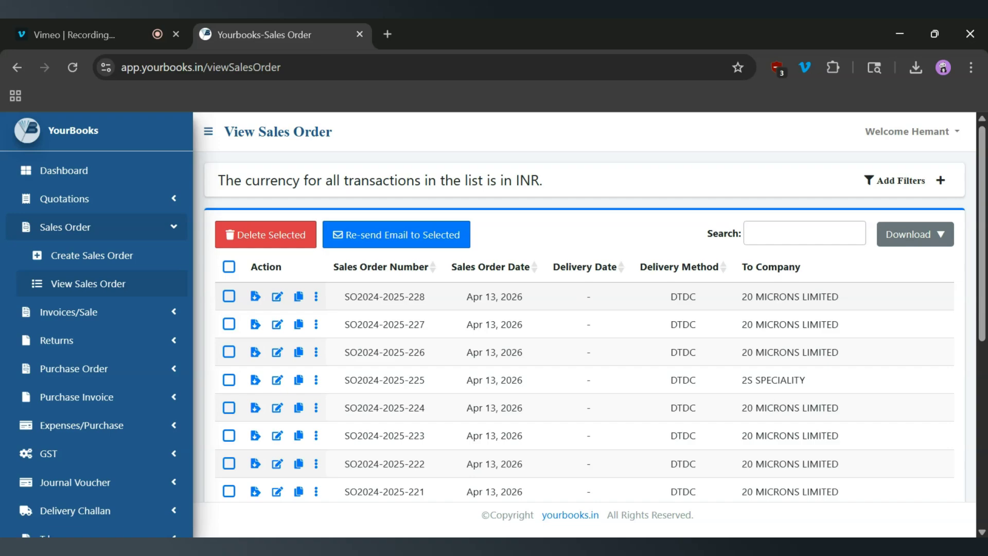
Open the User Preference settings in a new browser tab and go to the Approvals section
scroll(62, 402, "down", 5)
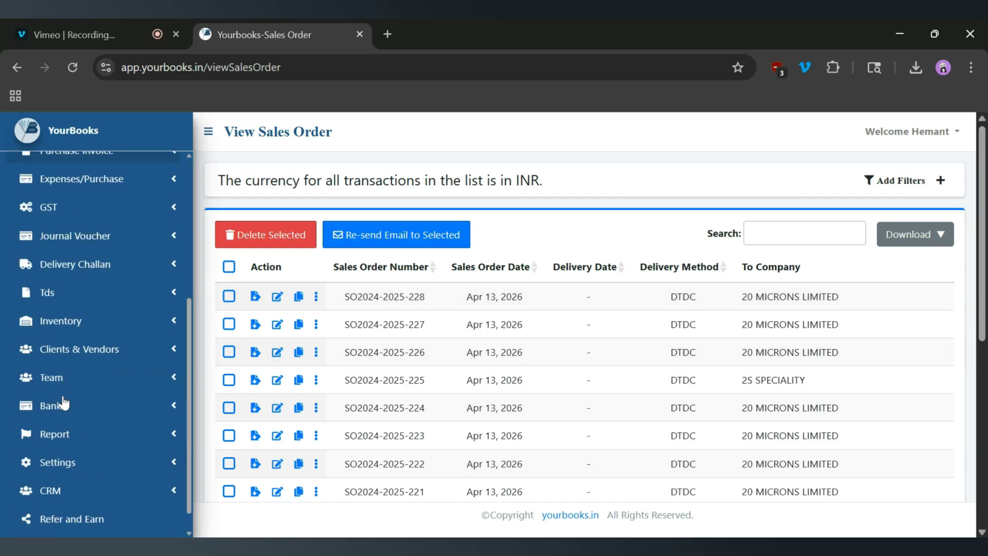
left_click(165, 443)
scroll(162, 447, "down", 5)
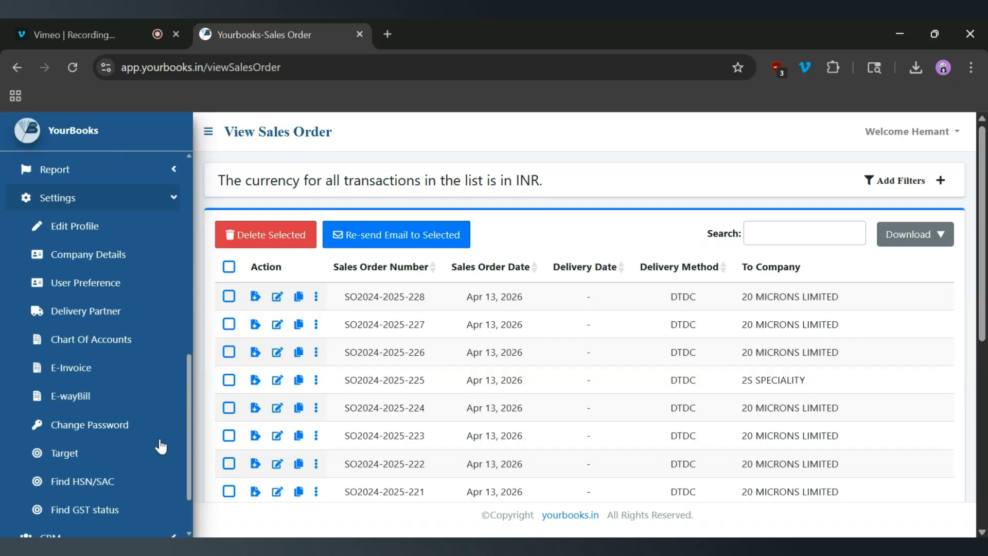
middle_click(80, 282)
left_click(431, 23)
scroll(436, 368, "down", 10)
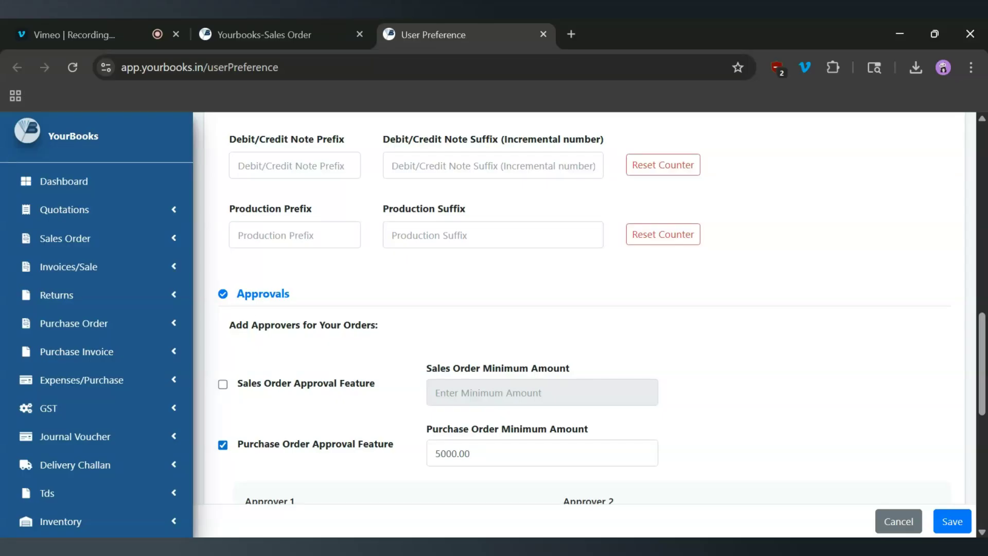
Enable the sales order approval feature with a minimum amount of 100 and choose the first approver
left_click(223, 385)
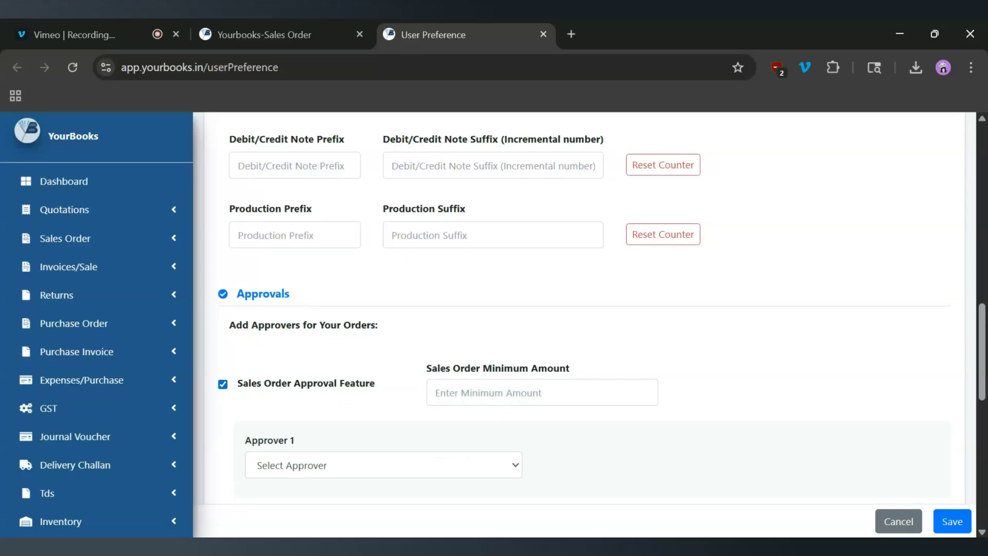
left_click(541, 393)
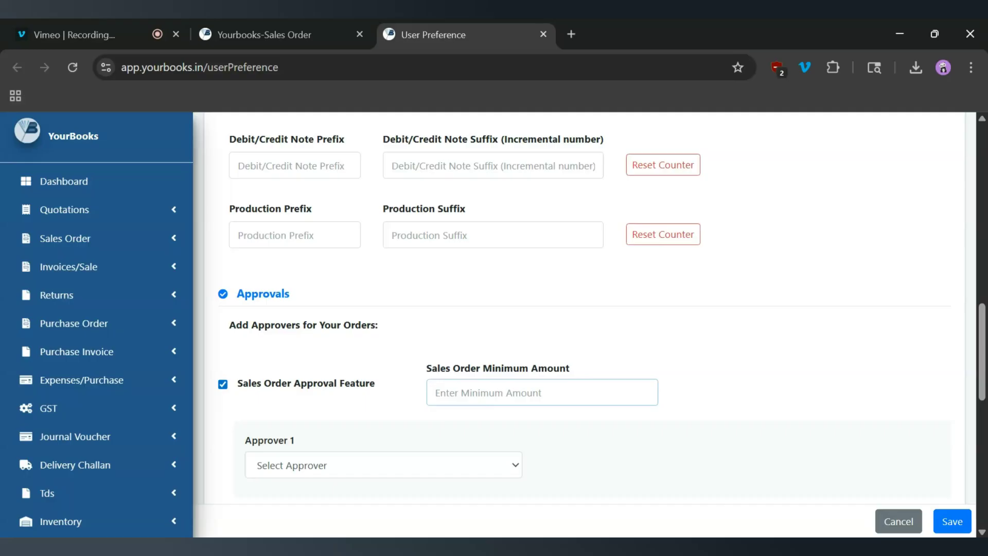
type("100")
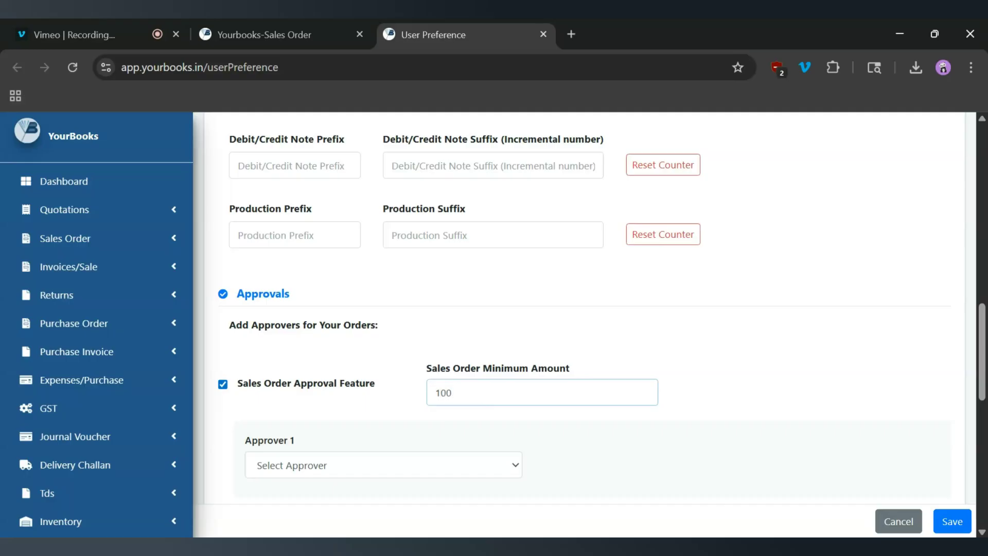
scroll(547, 414, "down", 3)
left_click(297, 360)
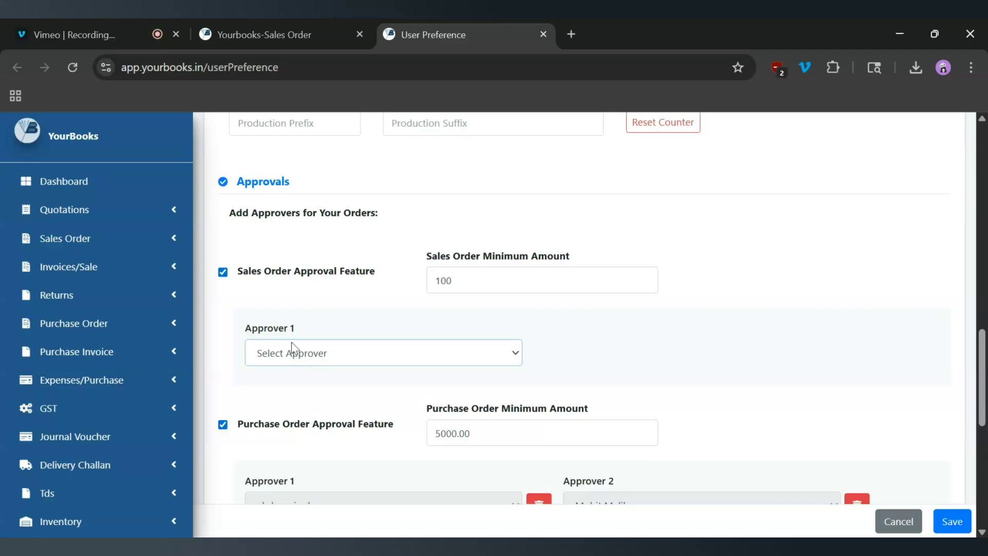
left_click(285, 327)
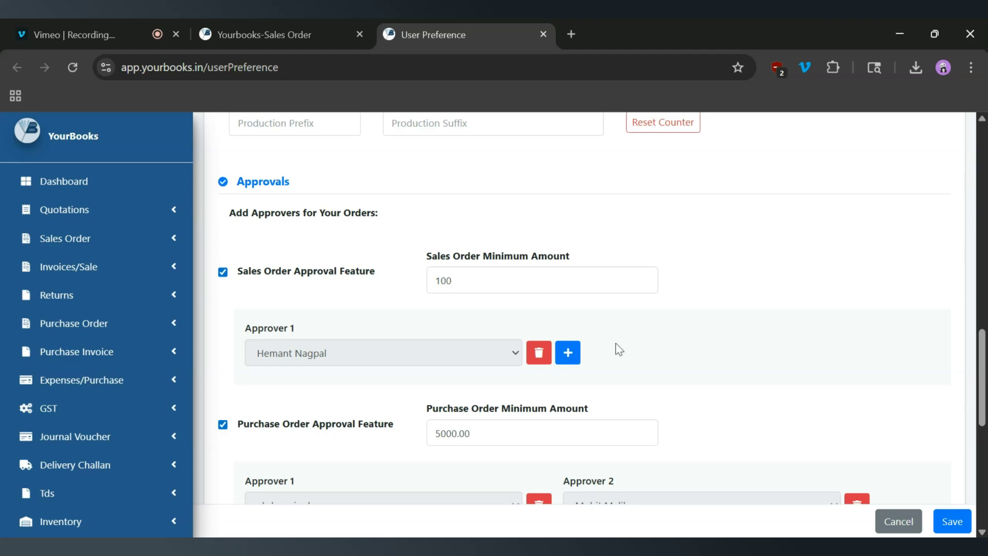
Add Support Pie Infosystems as a second sales order approver, and remove that approver again
scroll(616, 344, "down", 1)
left_click(568, 318)
left_click(611, 320)
left_click(618, 390)
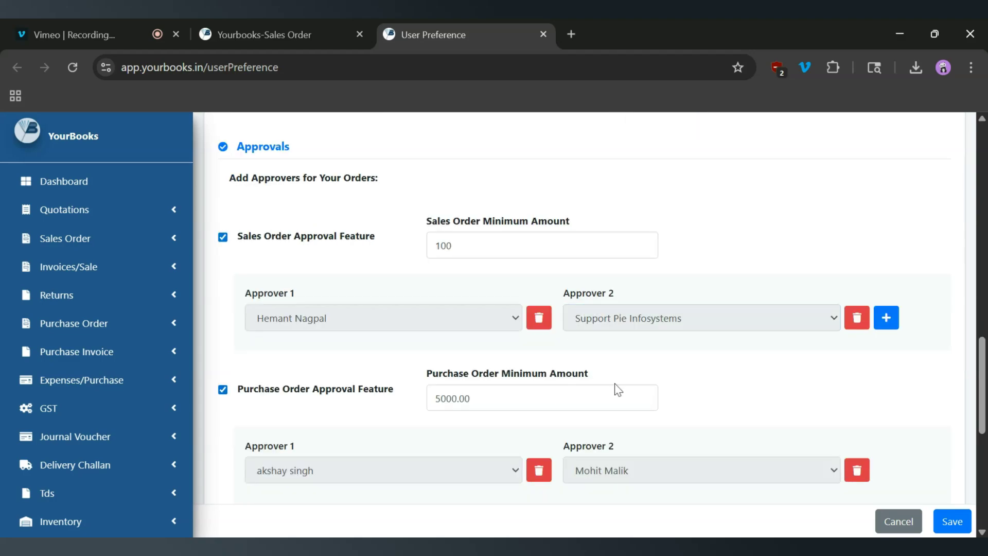
left_click(857, 323)
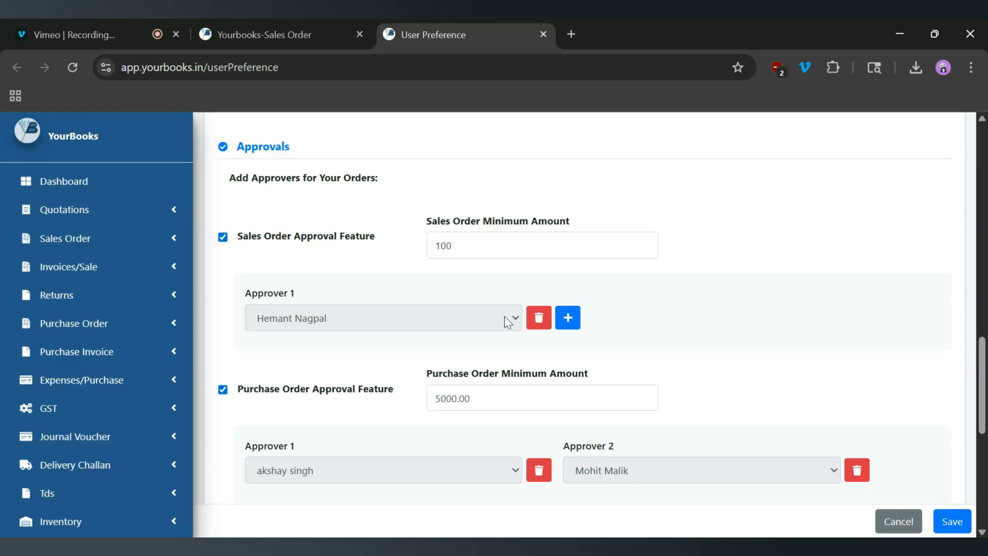
Save the user preferences and check the saved sales order approval settings
scroll(728, 280, "down", 2)
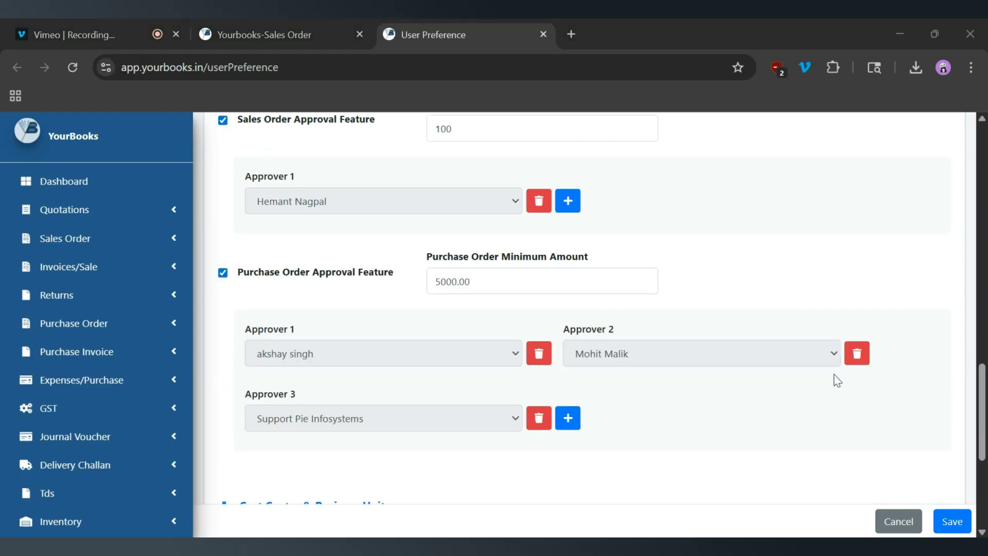
left_click(957, 523)
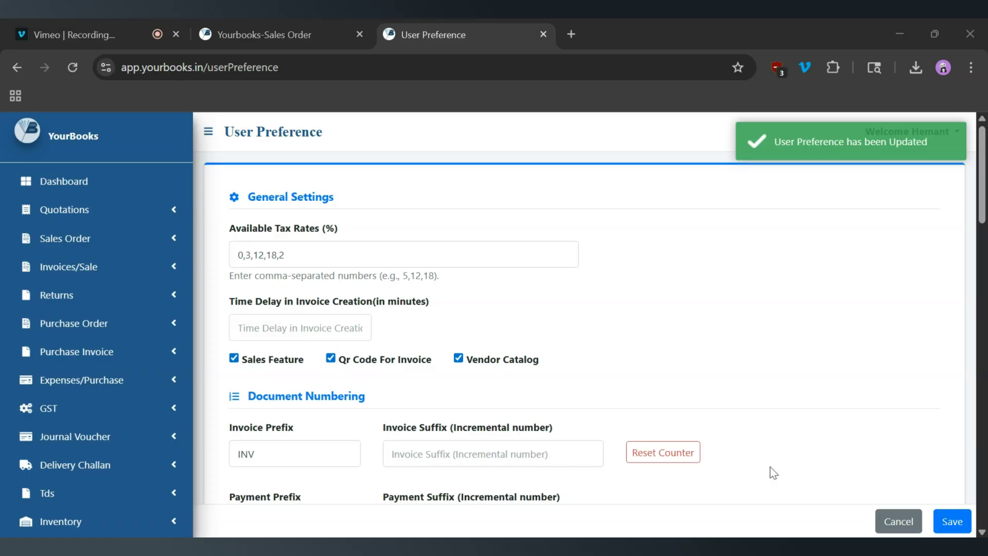
scroll(643, 350, "down", 15)
scroll(643, 354, "up", 5)
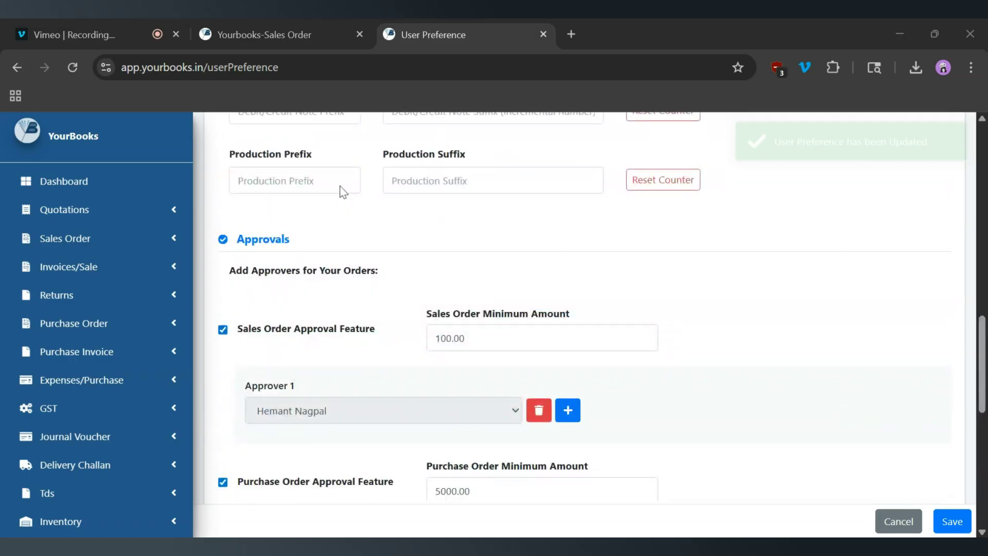
Reload the sales order list in its browser tab and start a new sales order for the company 2S SPECIALITY
left_click(276, 32)
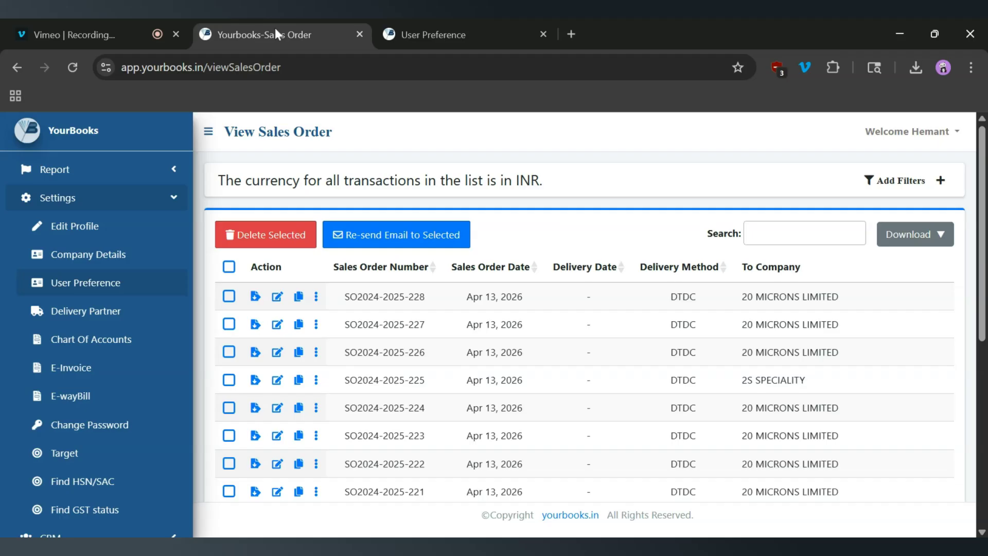
left_click(72, 69)
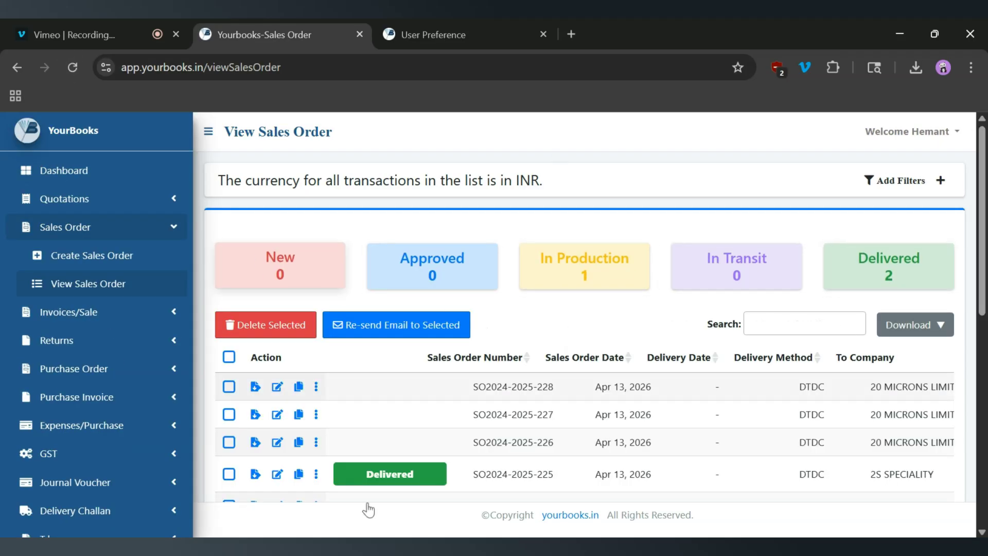
left_click(108, 263)
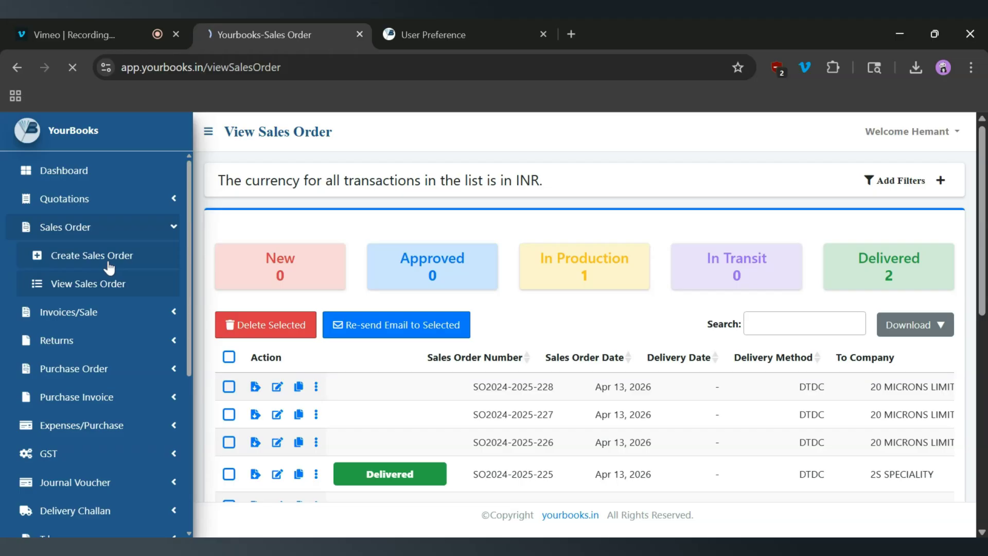
scroll(537, 337, "down", 2)
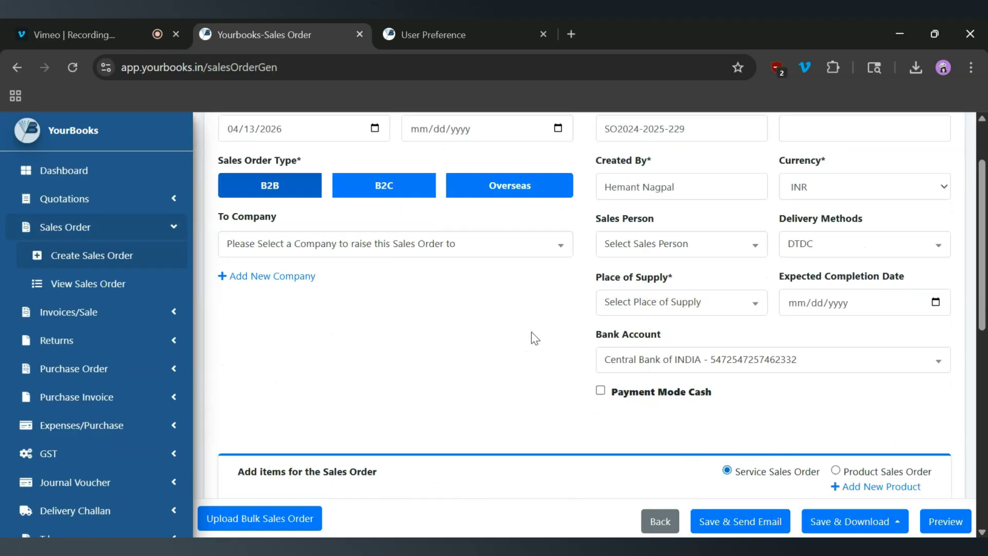
left_click(393, 246)
left_click(357, 362)
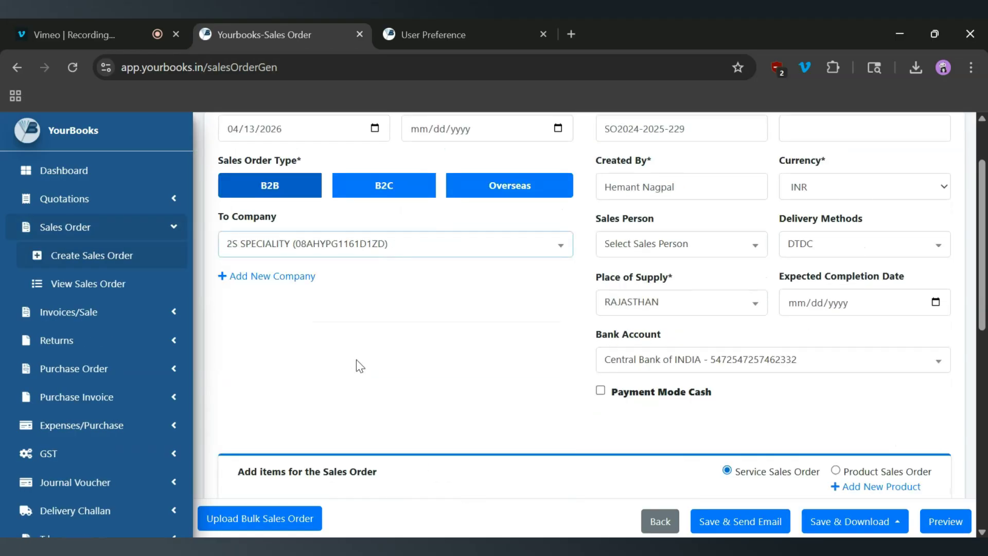
Make it a product sales order, add Premium Service from the CIPLA store with quantity 2, and save and send it for approval
scroll(356, 360, "down", 4)
left_click(836, 248)
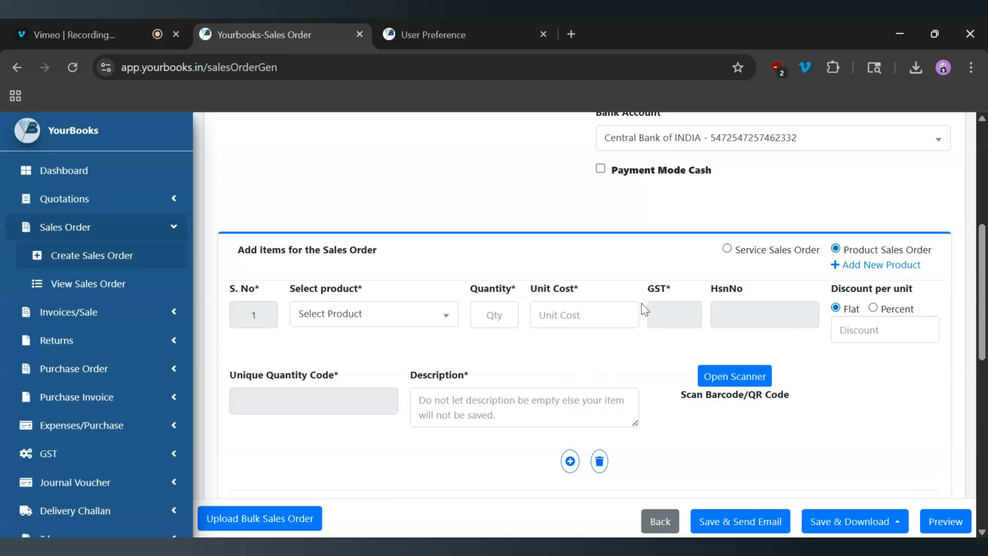
left_click(383, 315)
left_click(347, 433)
left_click(495, 315)
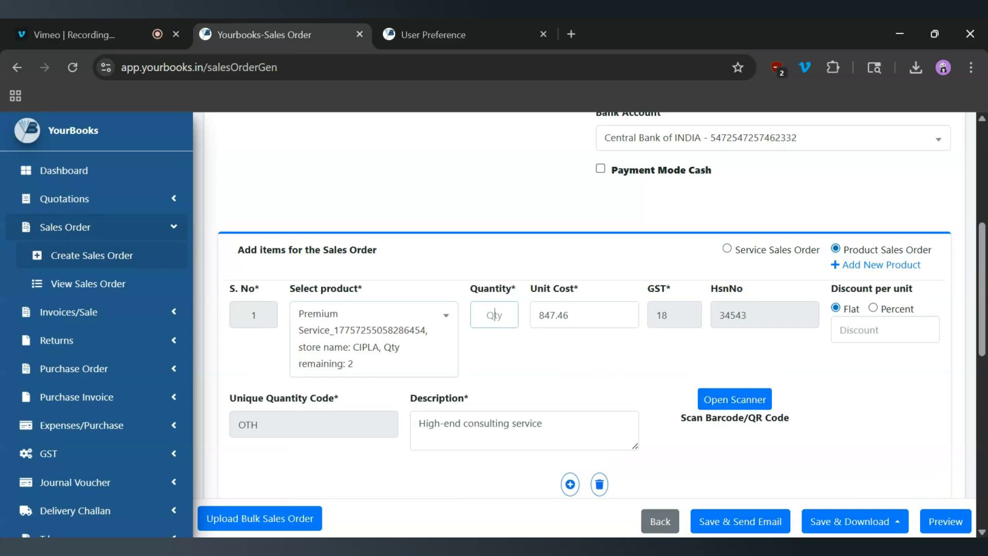
type("2")
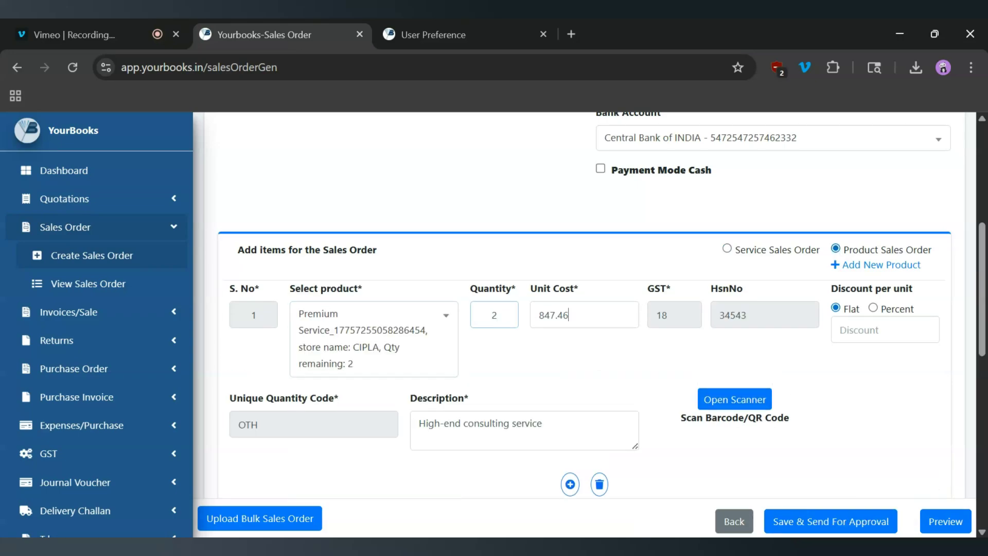
key("Tab")
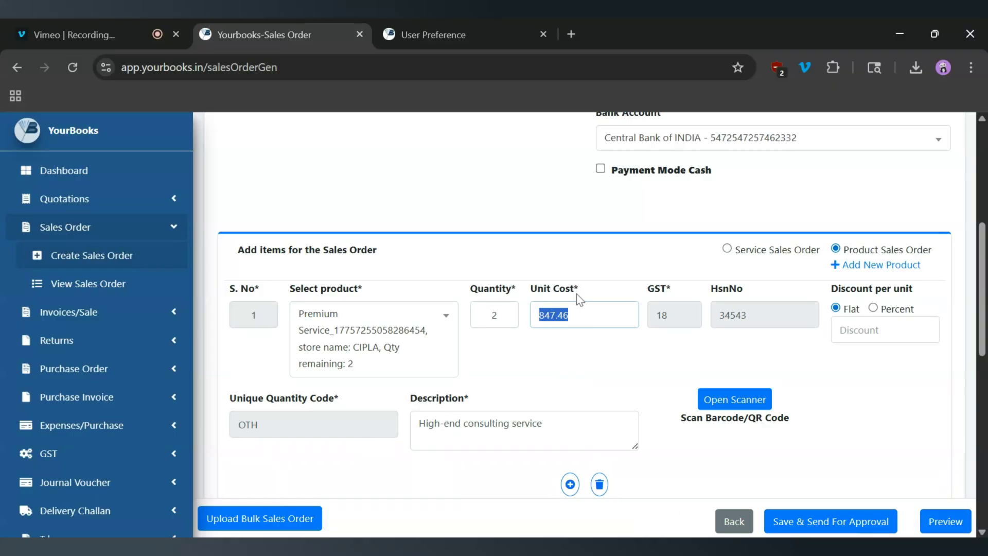
scroll(591, 342, "down", 3)
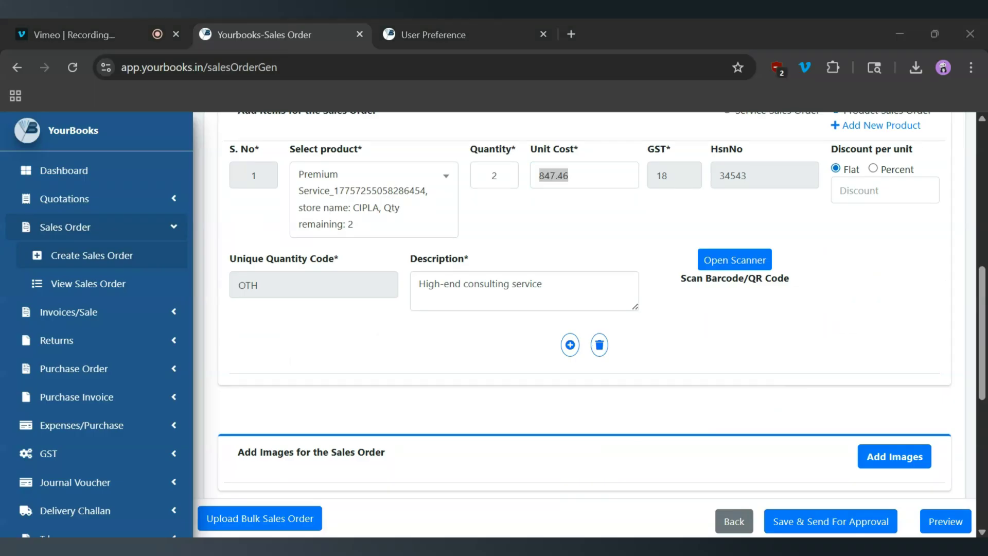
left_click(842, 530)
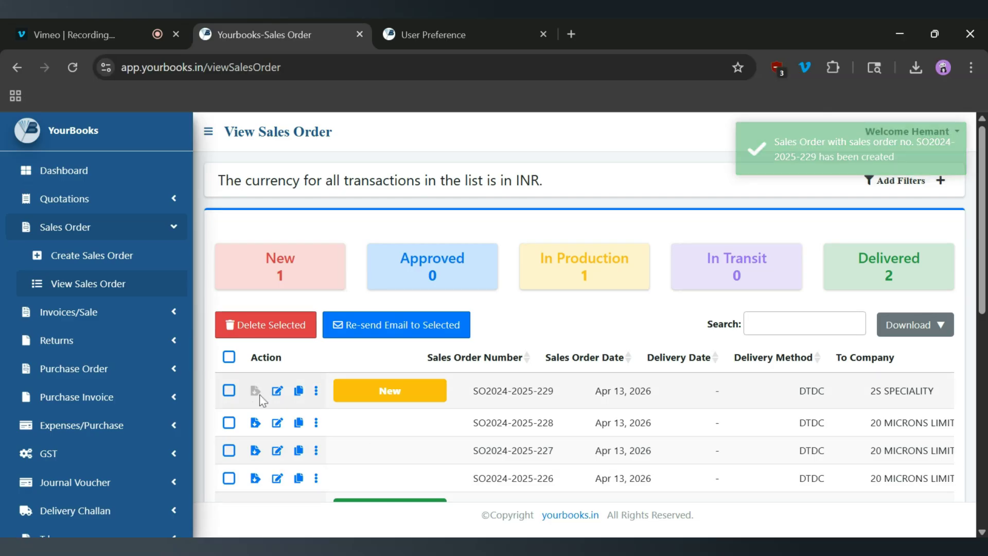
Examine the actions available for the new 2S SPECIALITY sales order and view its approval status
left_click(316, 391)
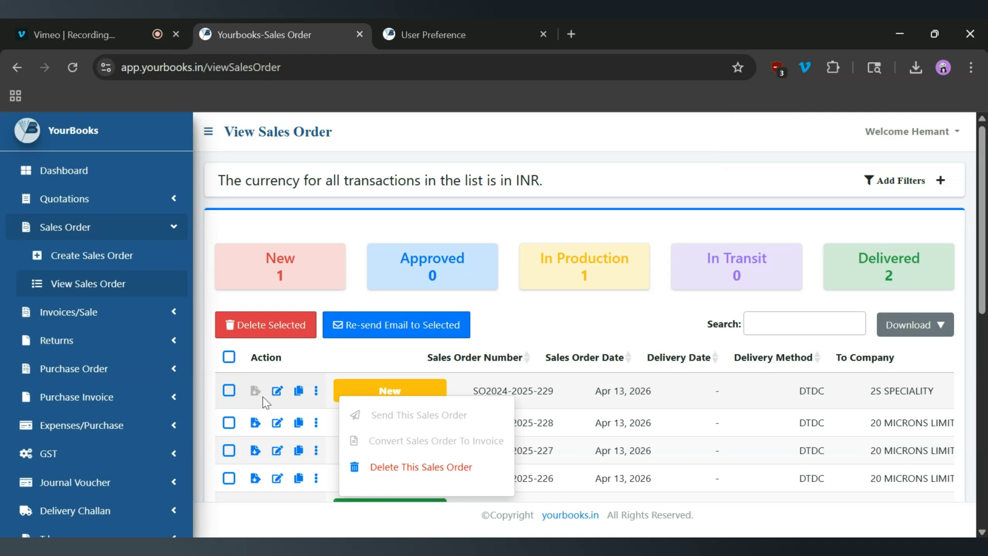
left_click(360, 367)
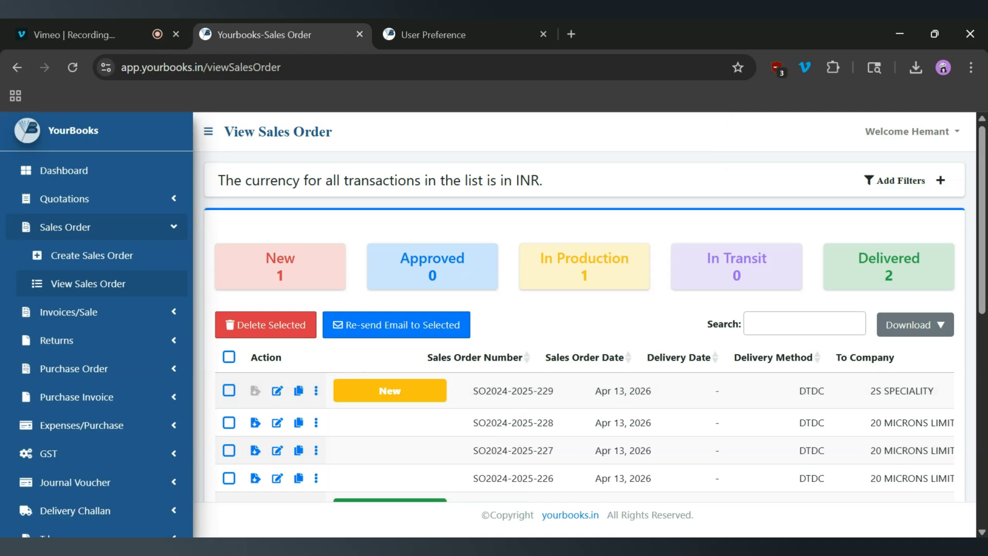
left_click(371, 394)
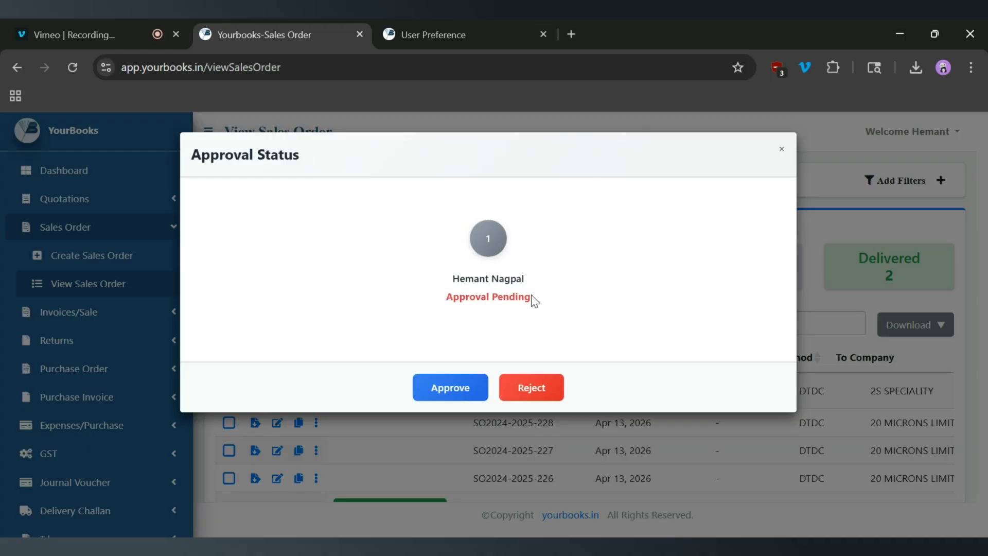
left_click_drag(531, 300, 434, 302)
left_click(434, 302)
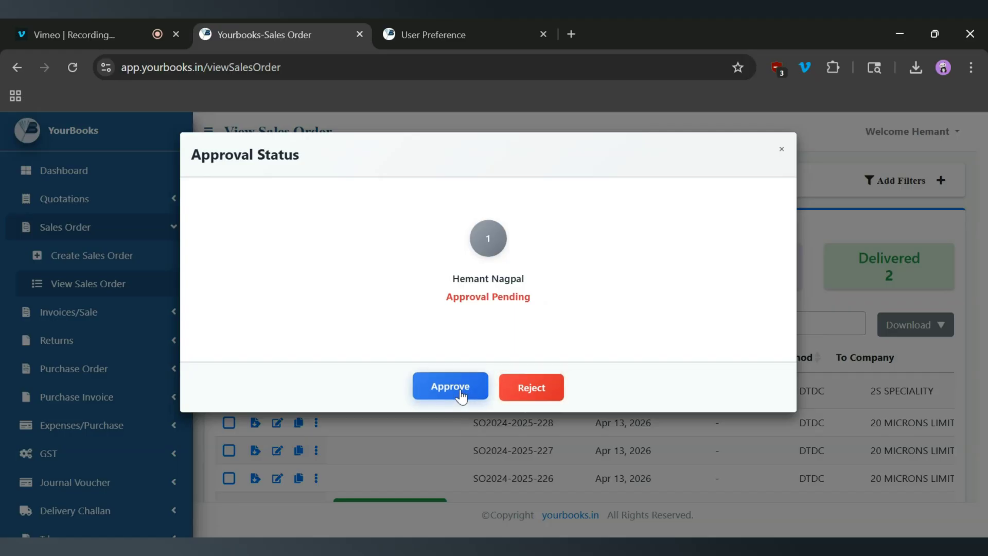
Bring up the rejection form for the sales order, dismiss it, and approve the order
left_click(523, 400)
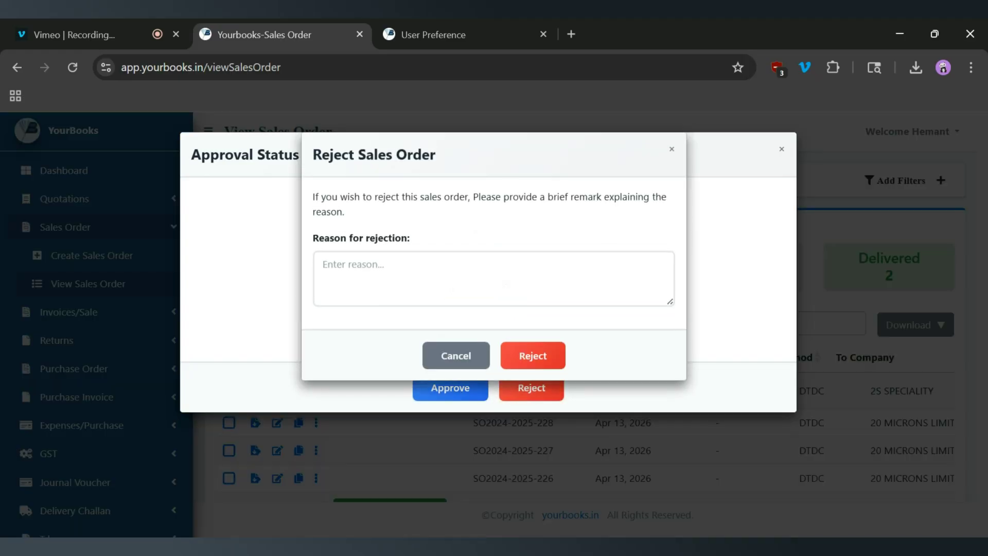
left_click(449, 355)
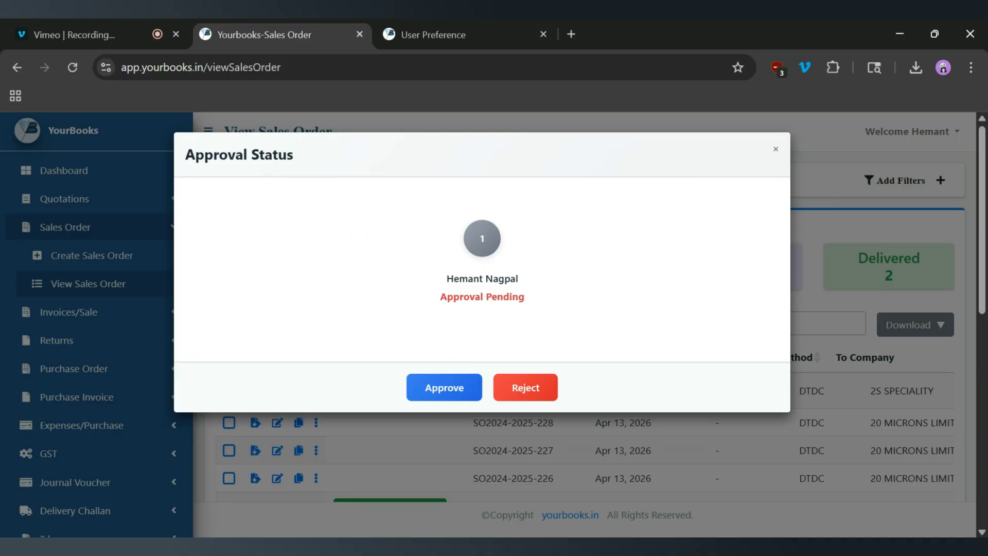
left_click(461, 388)
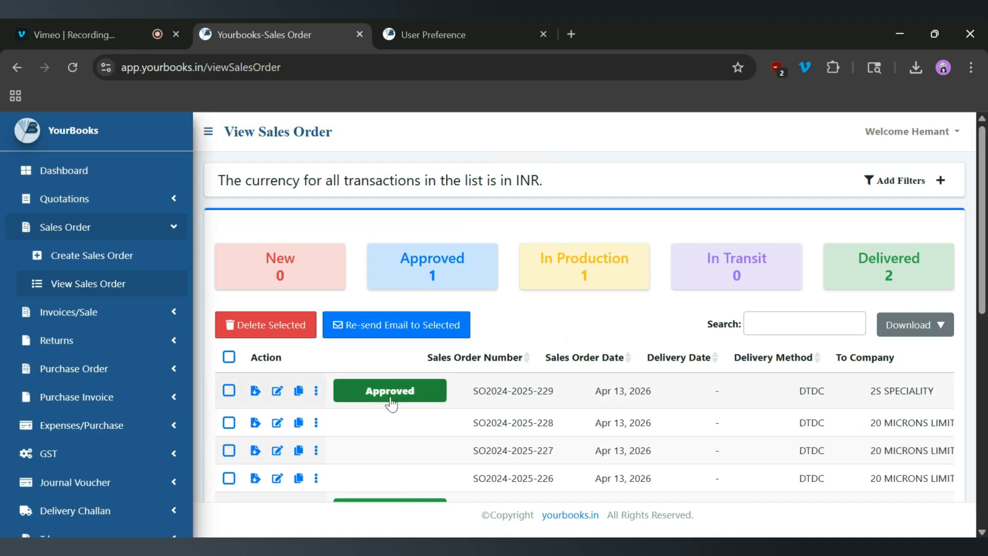
Start production for the approved 2S SPECIALITY sales order and confirm its product to proceed to dispatch
left_click(390, 401)
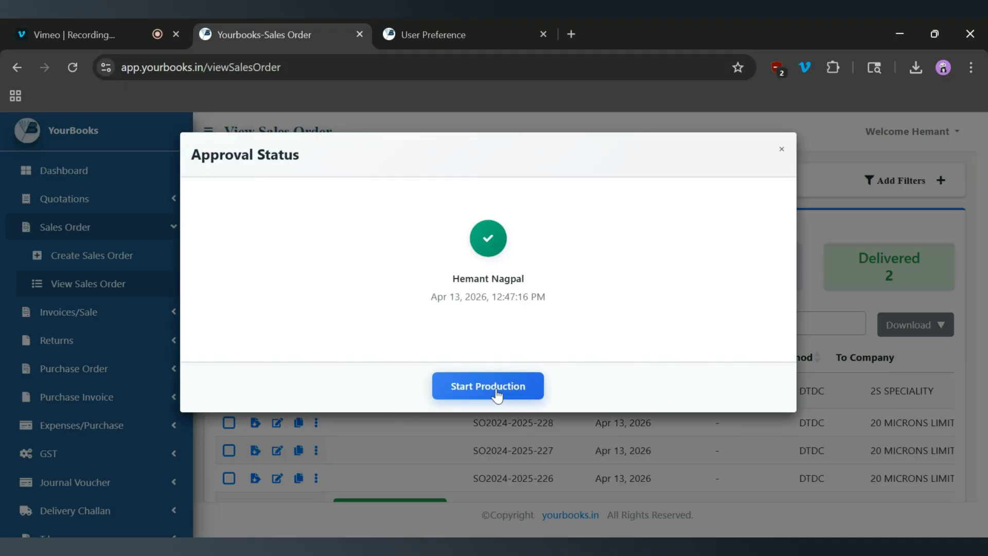
left_click(497, 395)
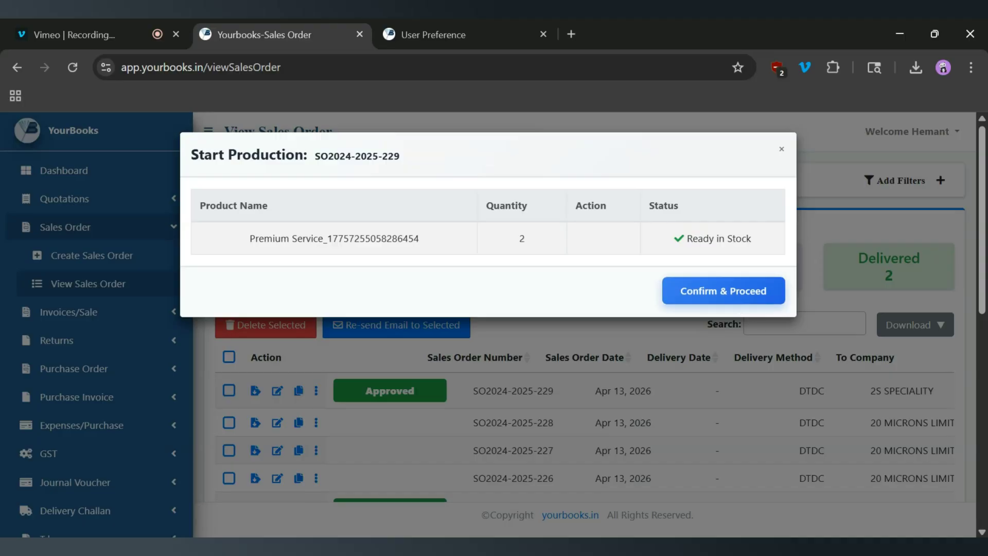
left_click(739, 301)
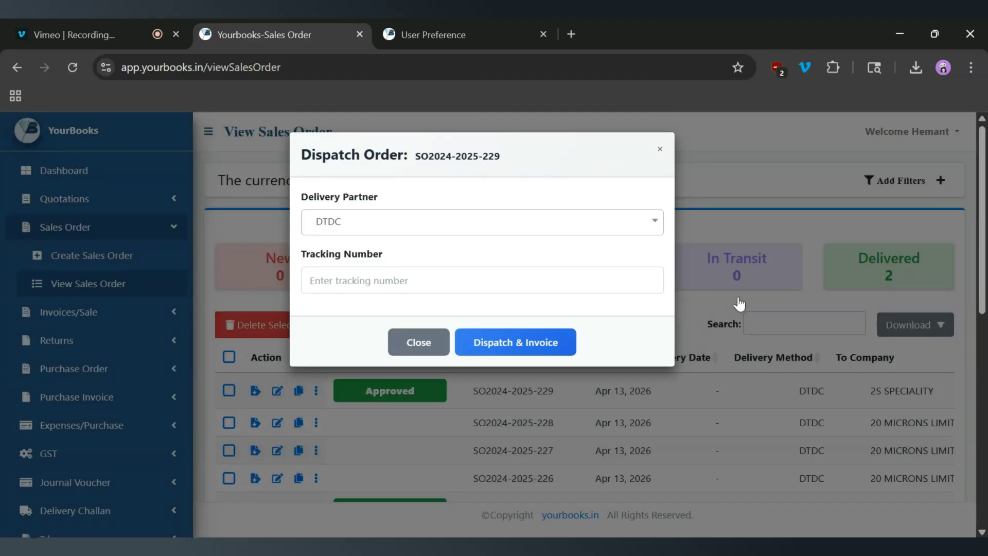
Enter tracking number 3535 for the 2S SPECIALITY order, keep DTDC as delivery partner, and dispatch and invoice it
left_click(515, 281)
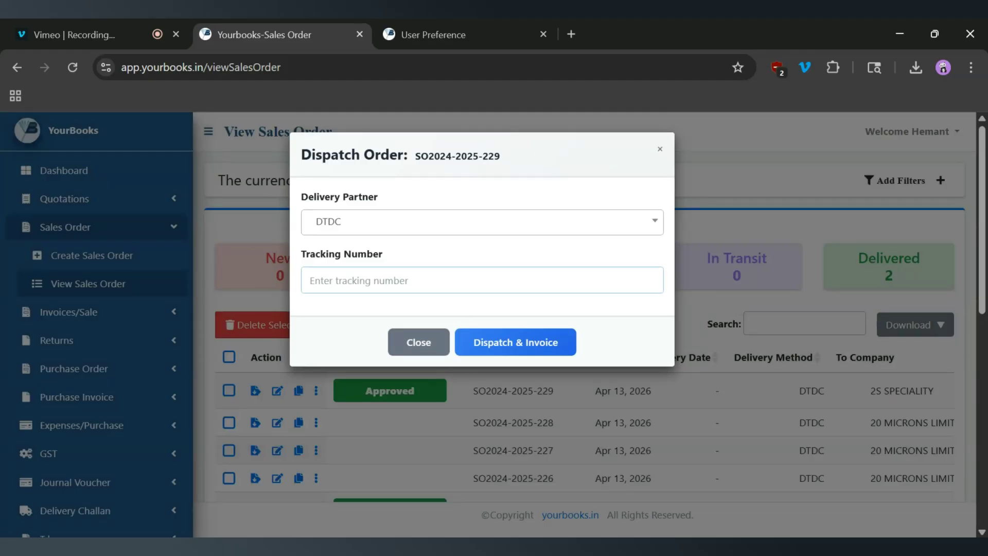
type("3535")
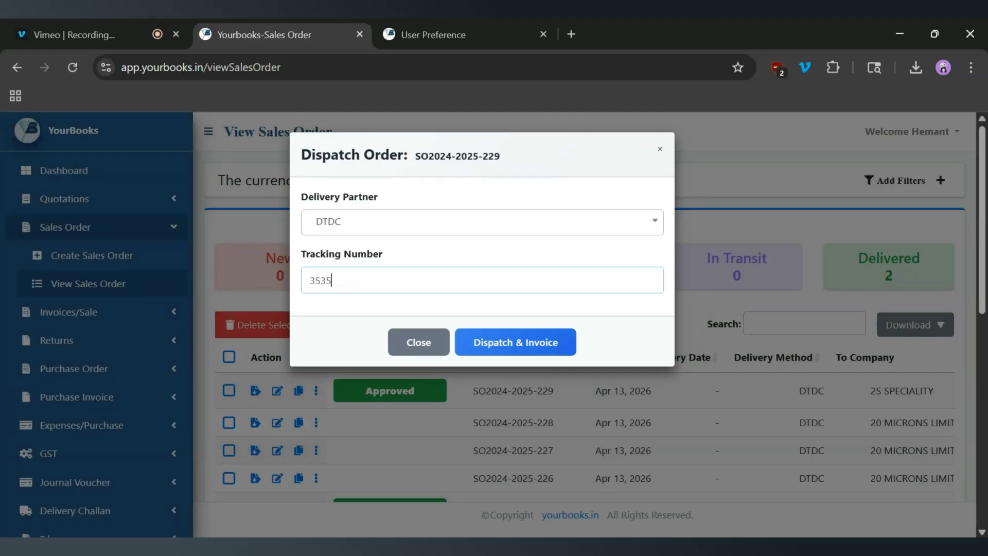
left_click(369, 224)
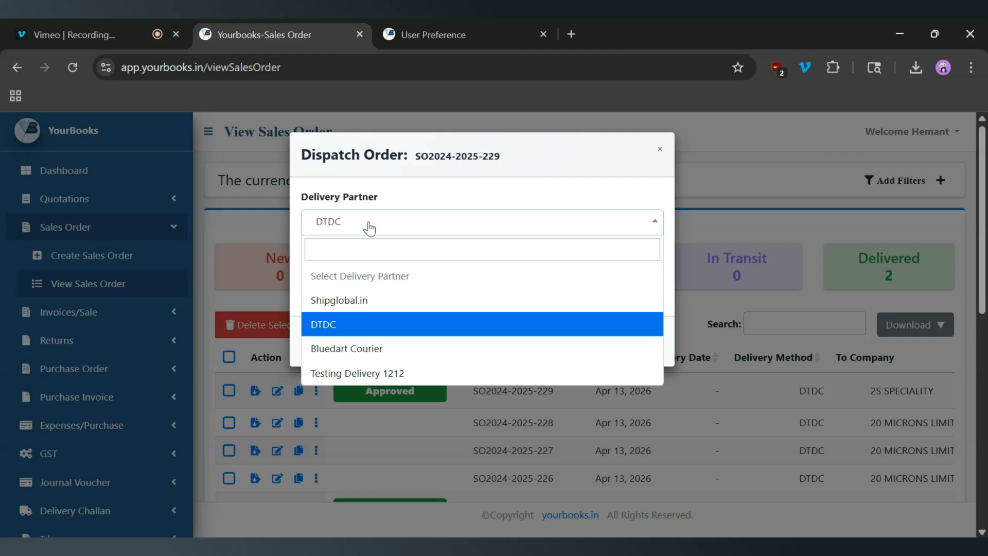
left_click(645, 204)
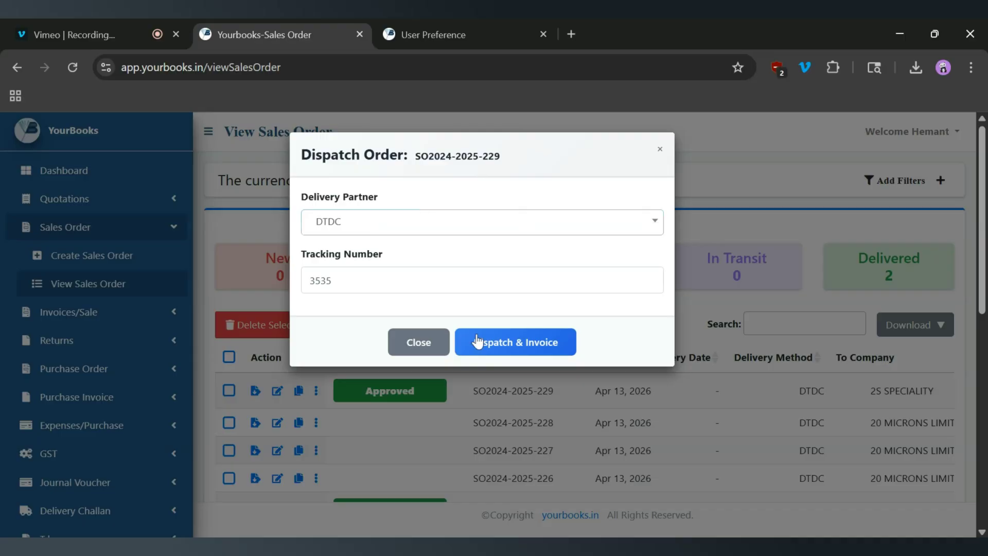
left_click(514, 350)
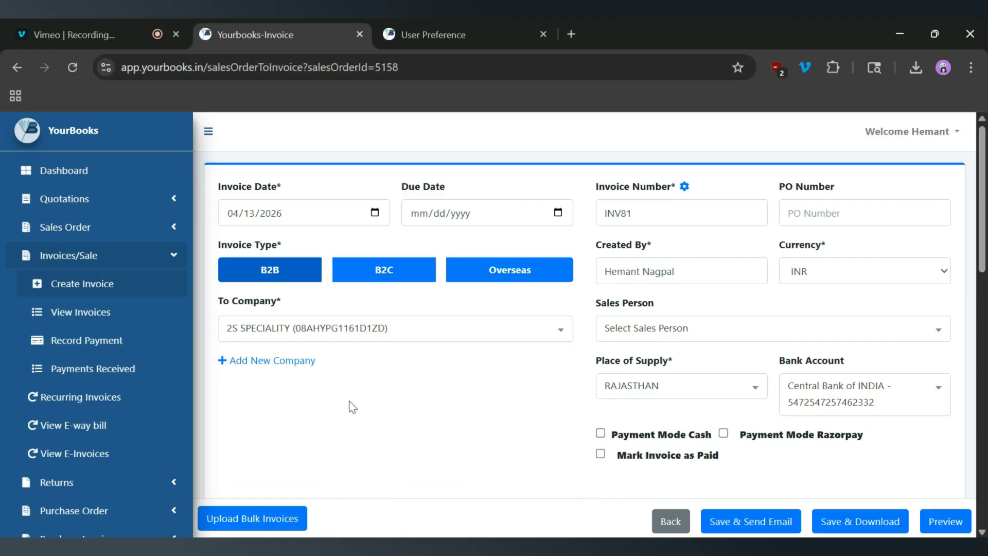
Review the company details, Premium Service item and additional charges on the 2S SPECIALITY invoice, and save and email it
scroll(580, 393, "down", 5)
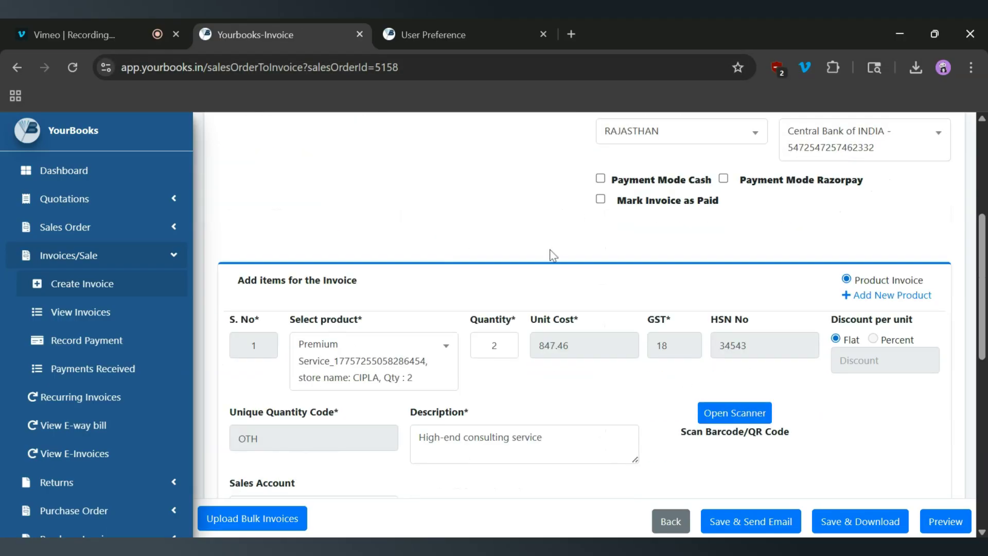
scroll(549, 255, "down", 5)
scroll(552, 256, "up", 4)
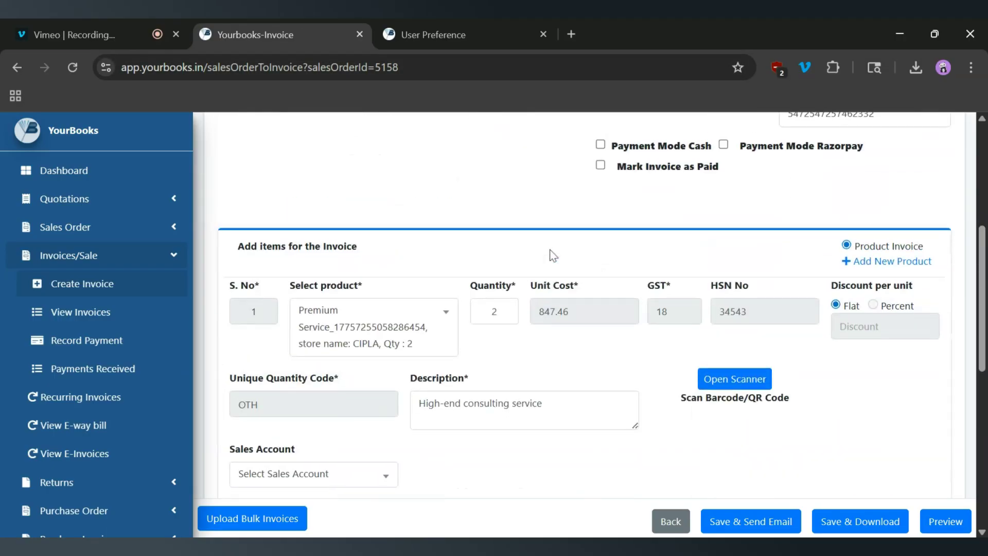
scroll(553, 256, "up", 4)
scroll(554, 255, "down", 7)
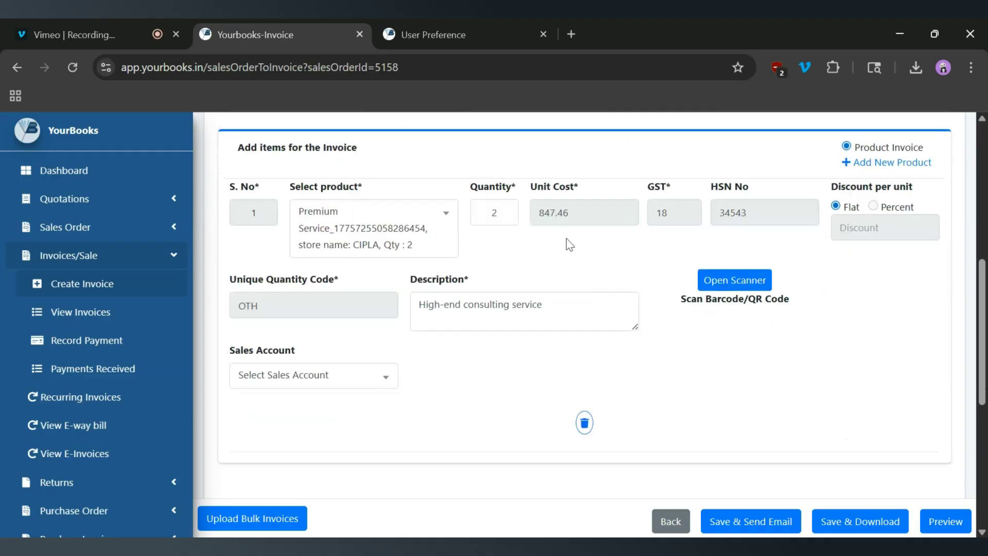
scroll(573, 303, "down", 2)
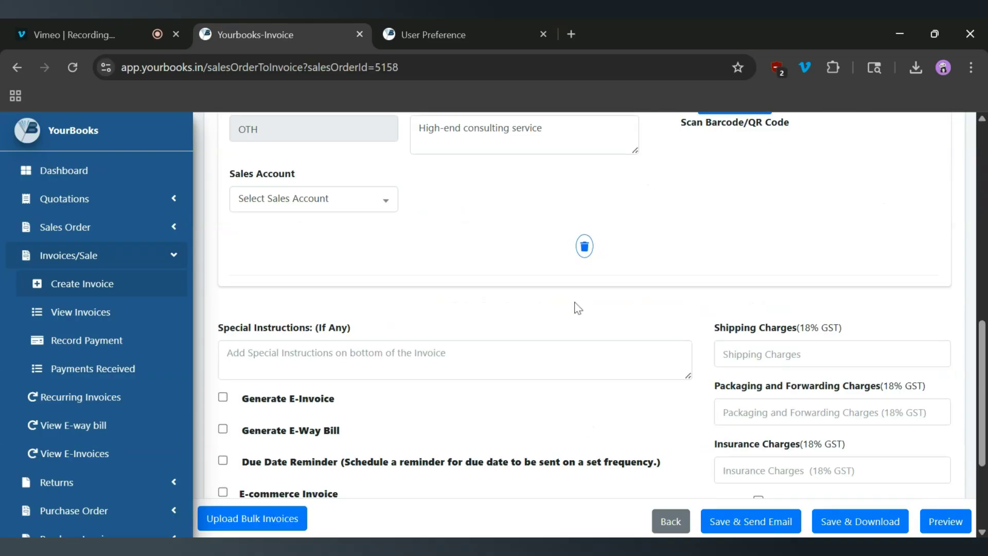
left_click(739, 532)
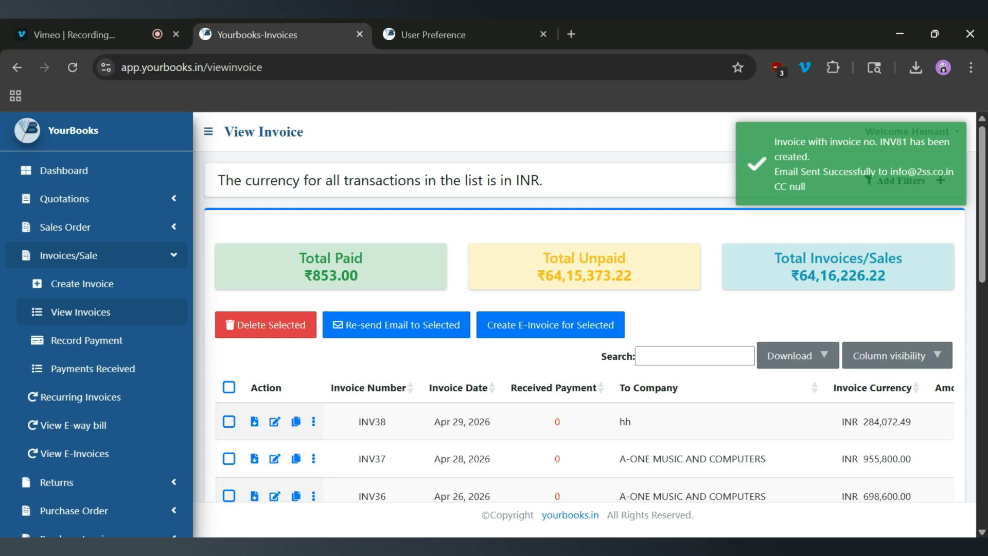
Return to the sales order list and mark the in-transit 2S SPECIALITY order as delivered
left_click(105, 232)
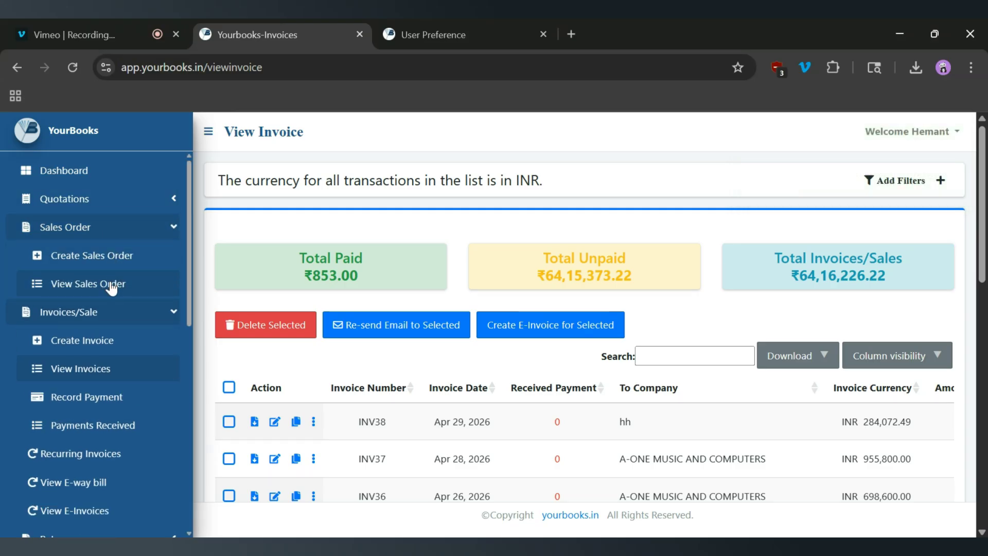
left_click(111, 283)
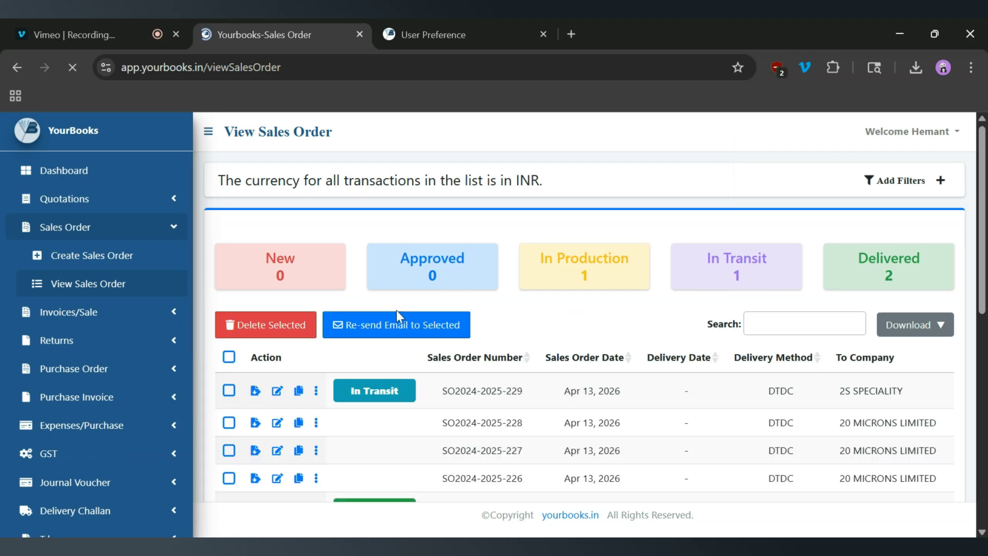
left_click(359, 395)
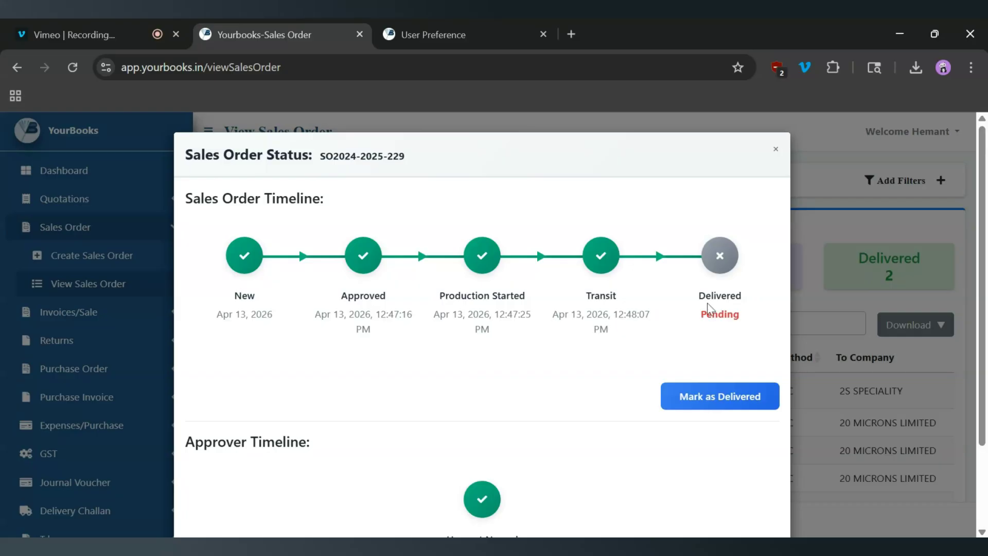
left_click(726, 403)
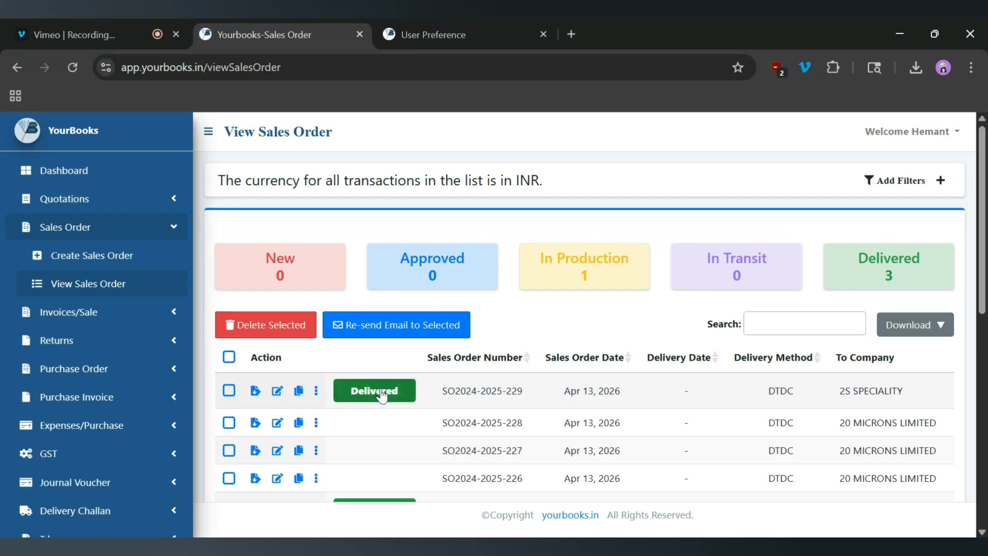
Examine the order timeline and approver timeline of the newly delivered 2S SPECIALITY sales order, and close the status view
left_click(381, 394)
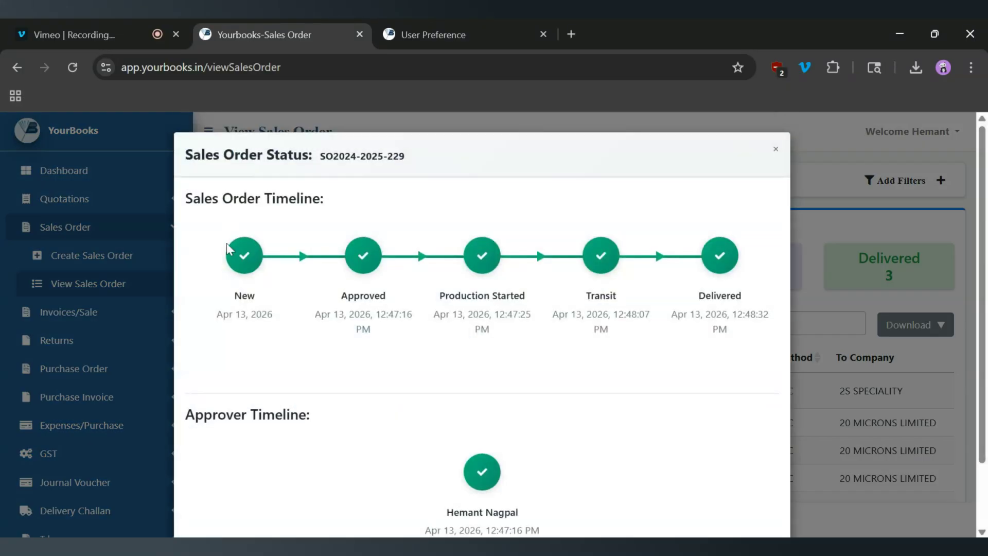
left_click_drag(227, 249, 706, 350)
left_click(675, 342)
scroll(669, 300, "down", 2)
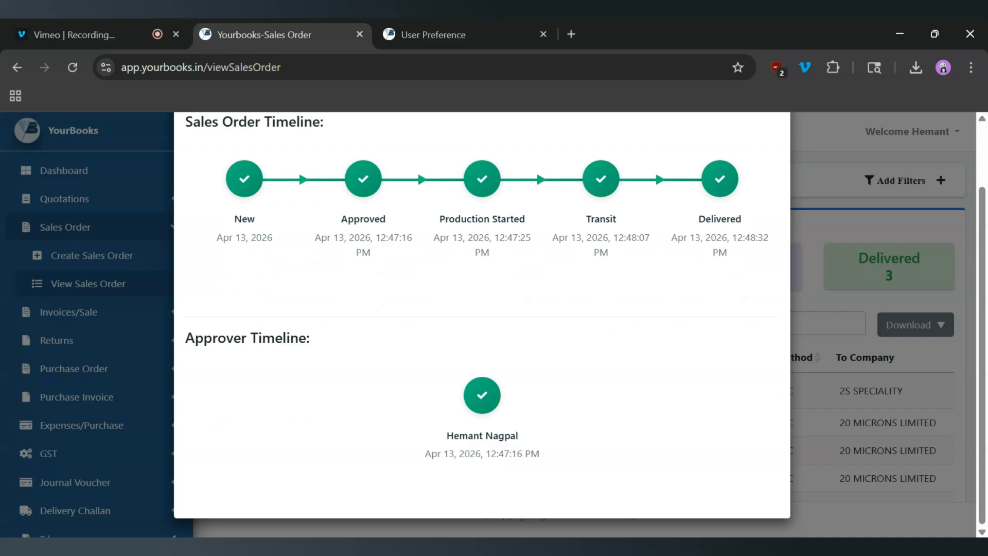
scroll(477, 390, "up", 2)
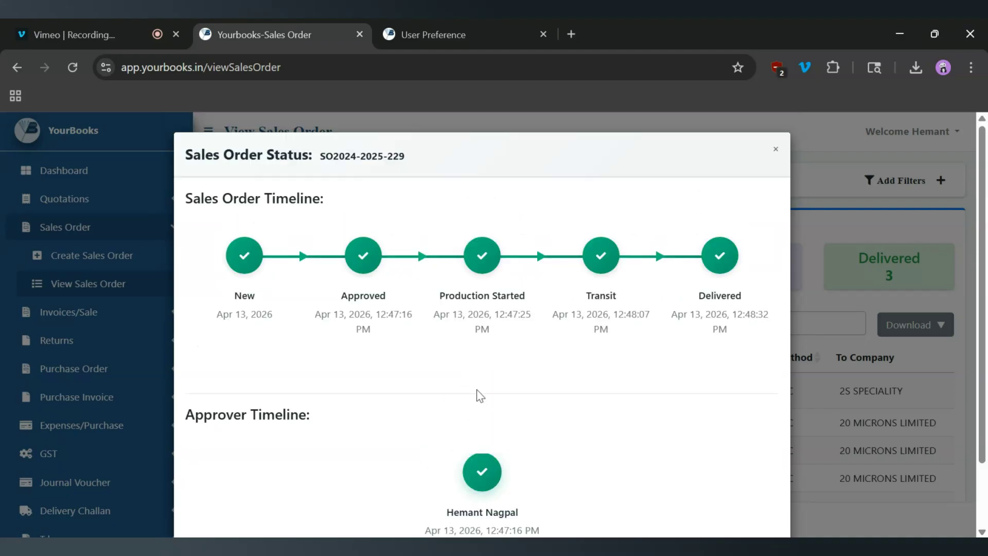
left_click(775, 154)
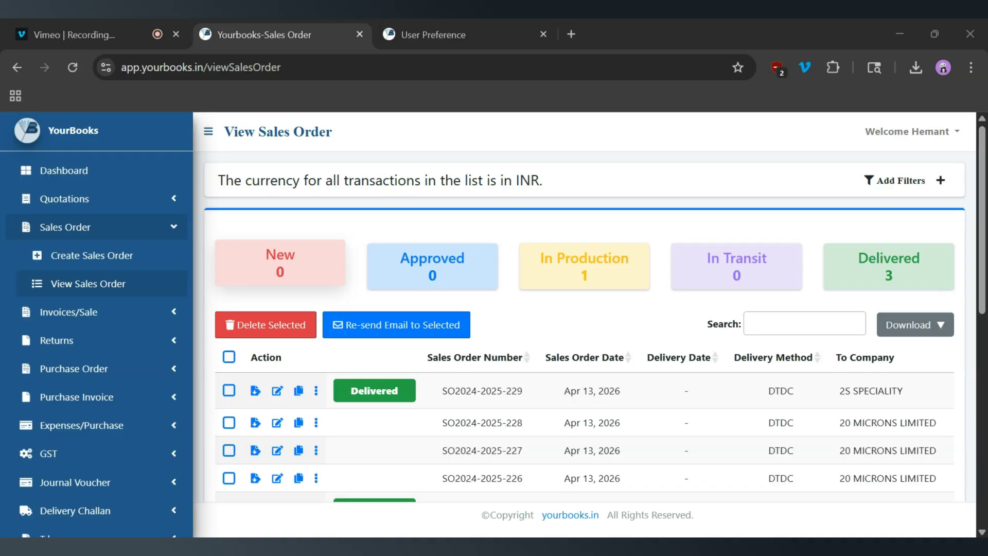
Filter the sales order list by the New, Approved and In Production statuses in turn
left_click(322, 270)
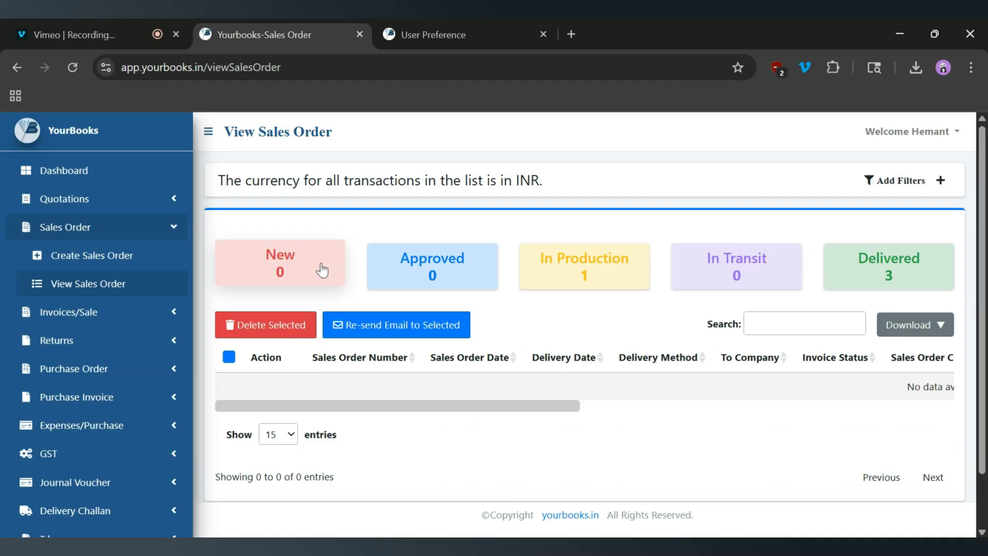
left_click(453, 284)
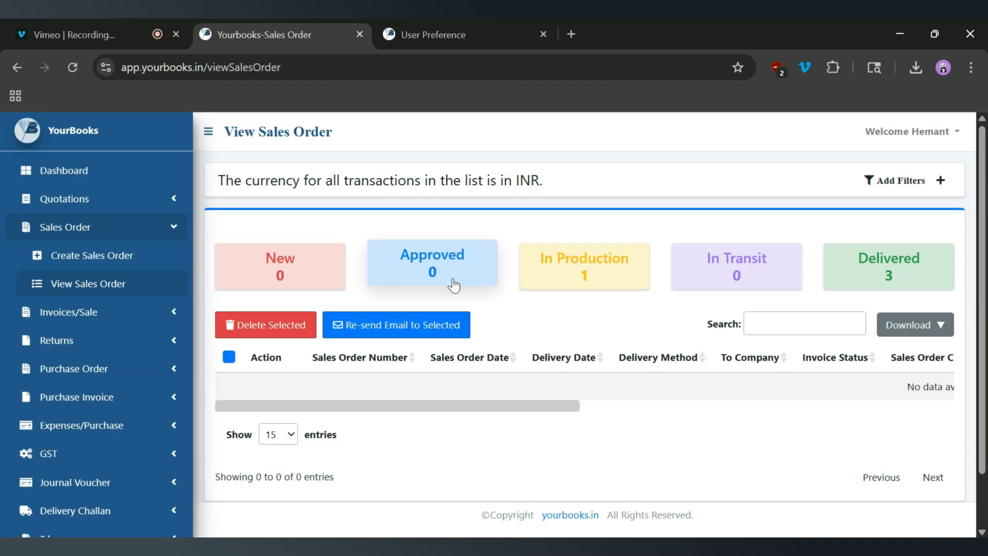
left_click(621, 273)
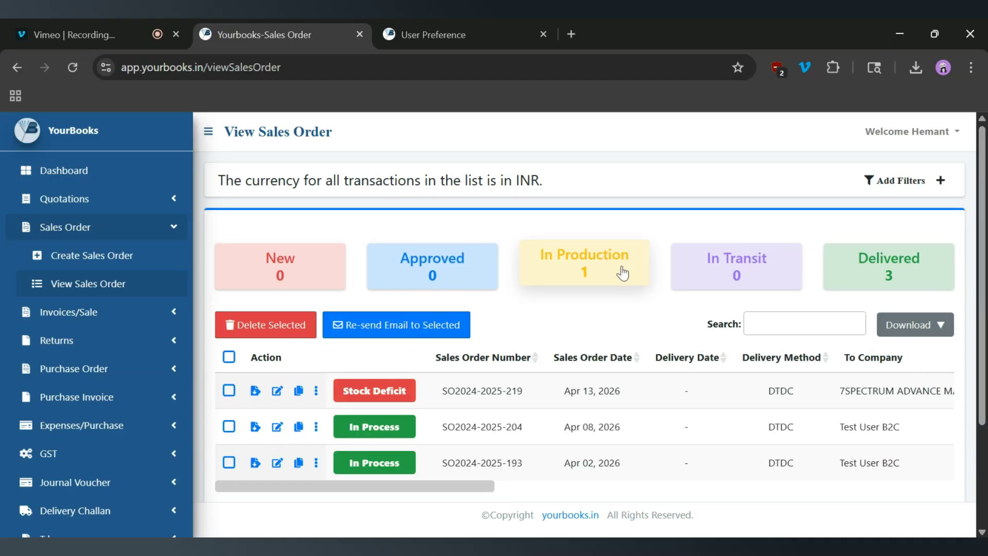
Inspect the Premium Service stock status of the 7SPECTRUM order with a stock deficit, and close its production form
left_click(368, 401)
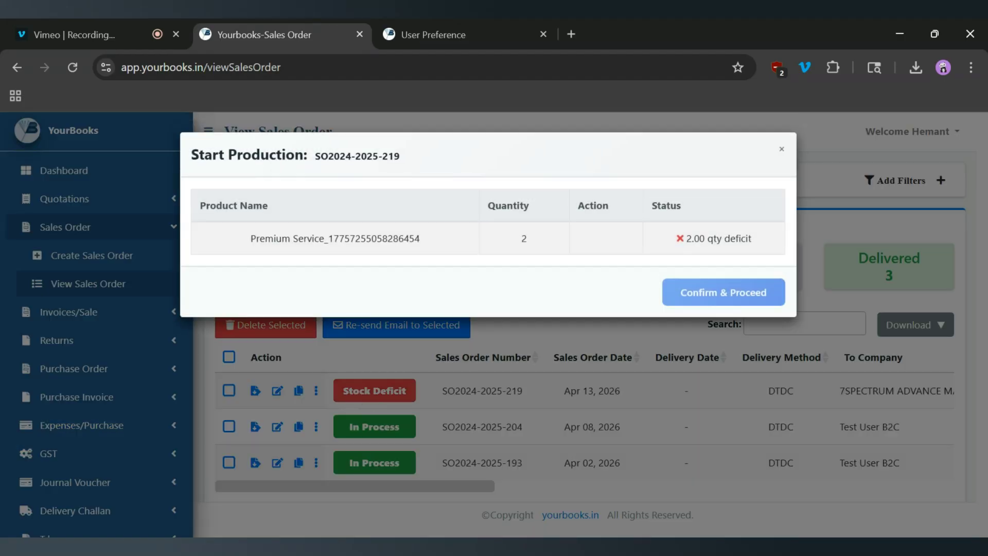
left_click_drag(705, 238, 749, 238)
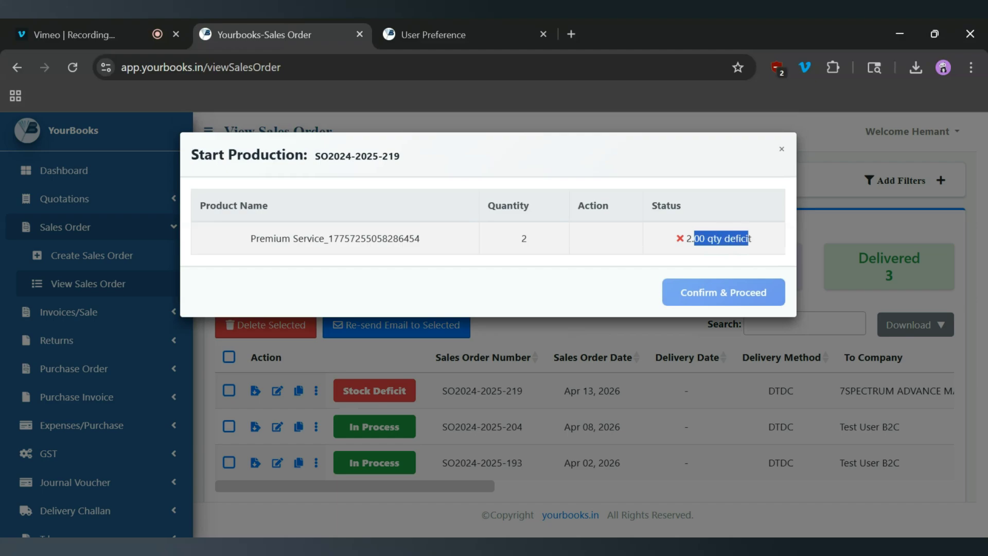
left_click_drag(442, 239, 250, 238)
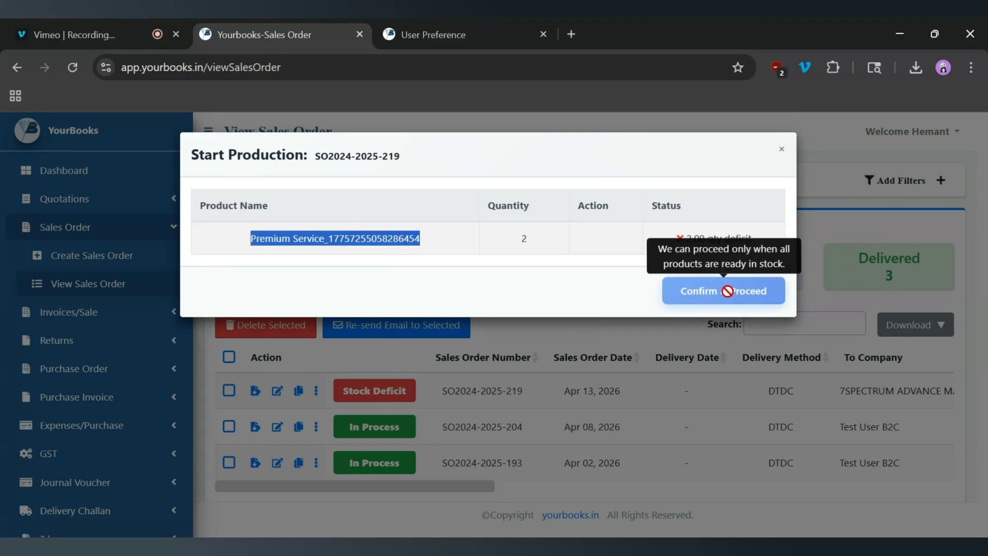
left_click(781, 151)
Inspect the Software Testing work item of the Apr 08, 2026 in-process order, and close the form without confirming it
left_click(387, 434)
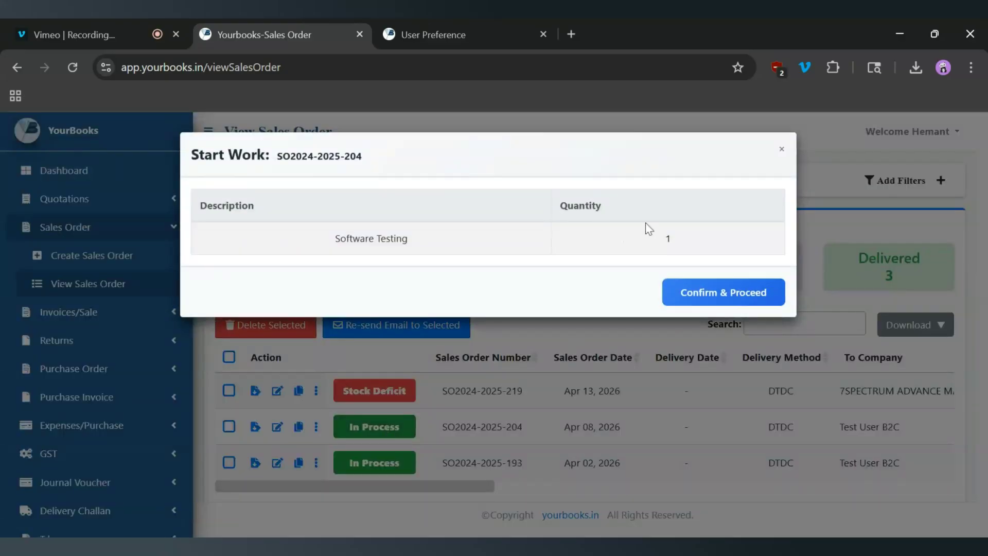
left_click(782, 149)
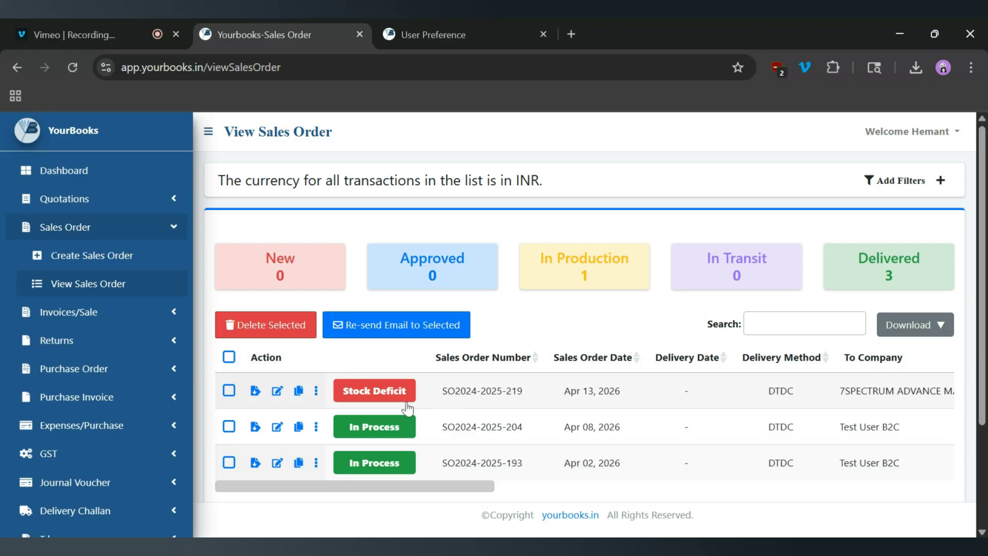
left_click(375, 427)
left_click_drag(427, 240, 323, 251)
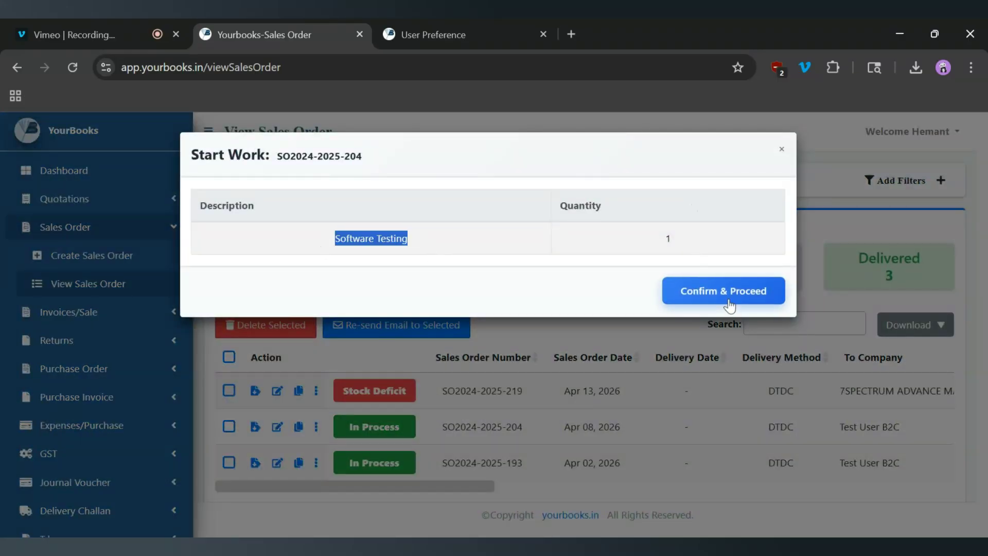
left_click(783, 153)
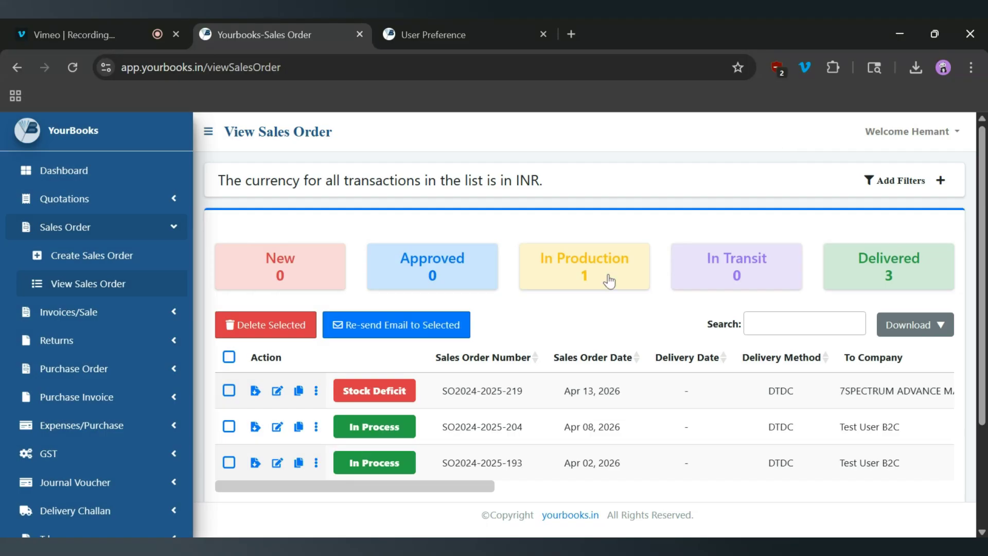
Filter the sales order list by the In Transit status and by the Delivered status
left_click(709, 270)
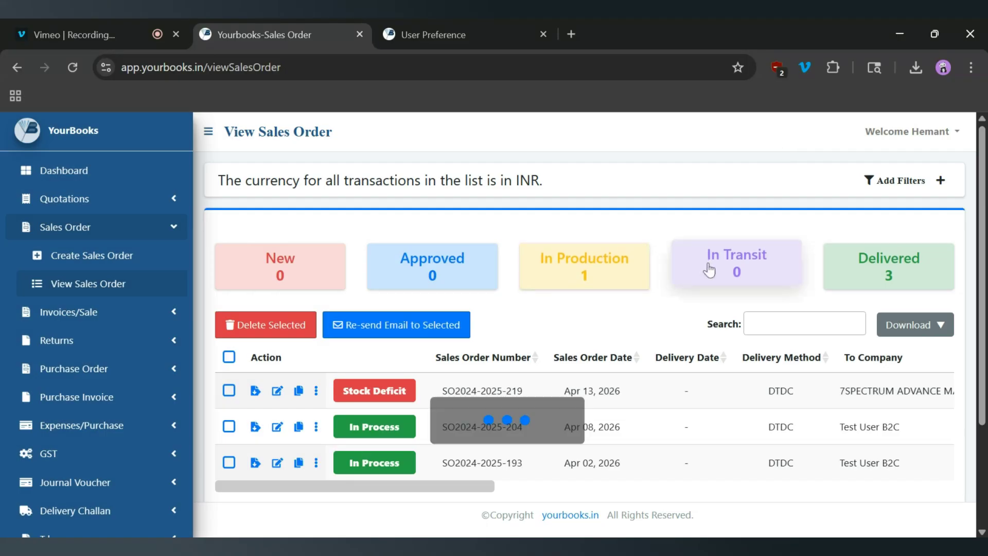
left_click(889, 286)
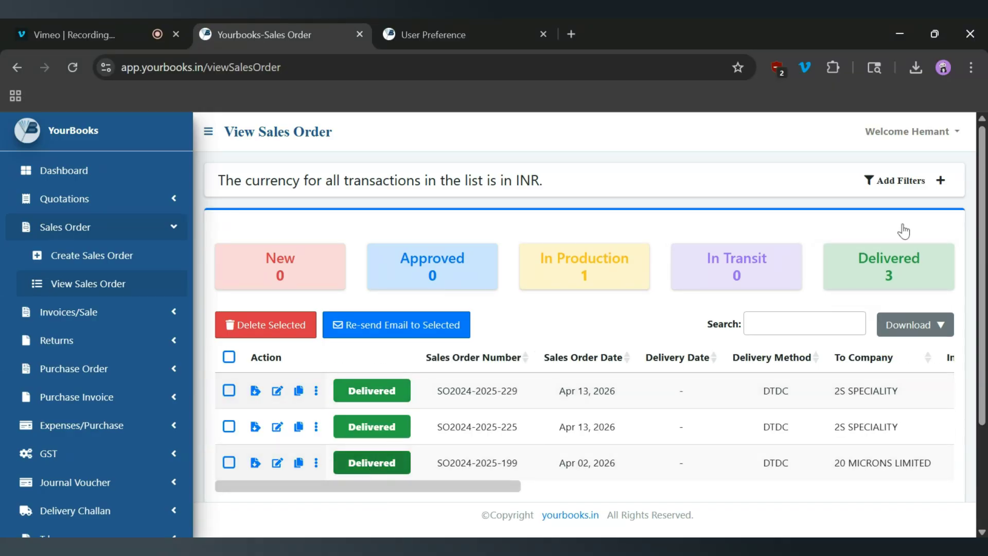
Examine the sales order filters, including company, delivery date, invoice status and added by, and collapse them without applying any
left_click(922, 181)
scroll(544, 313, "down", 4)
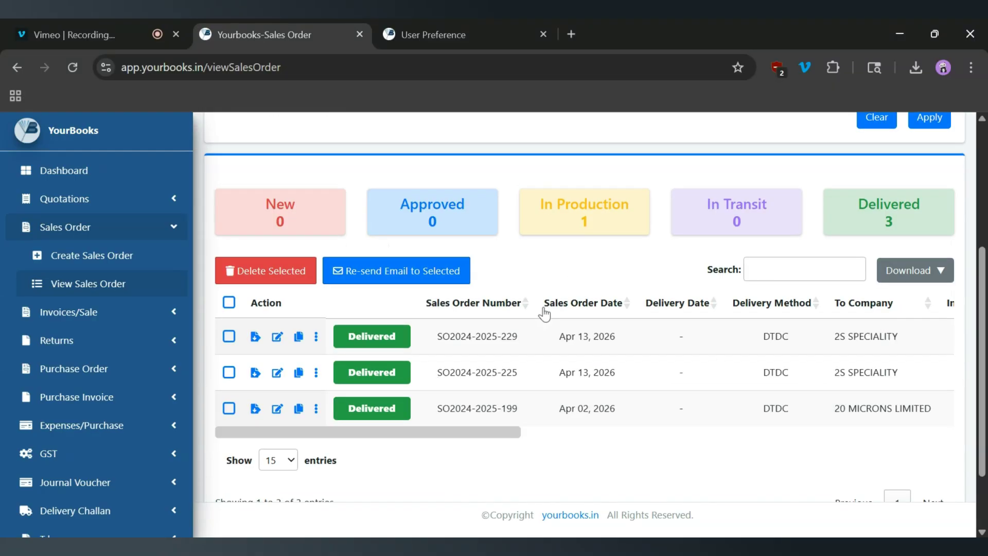
scroll(566, 280, "up", 4)
left_click(671, 273)
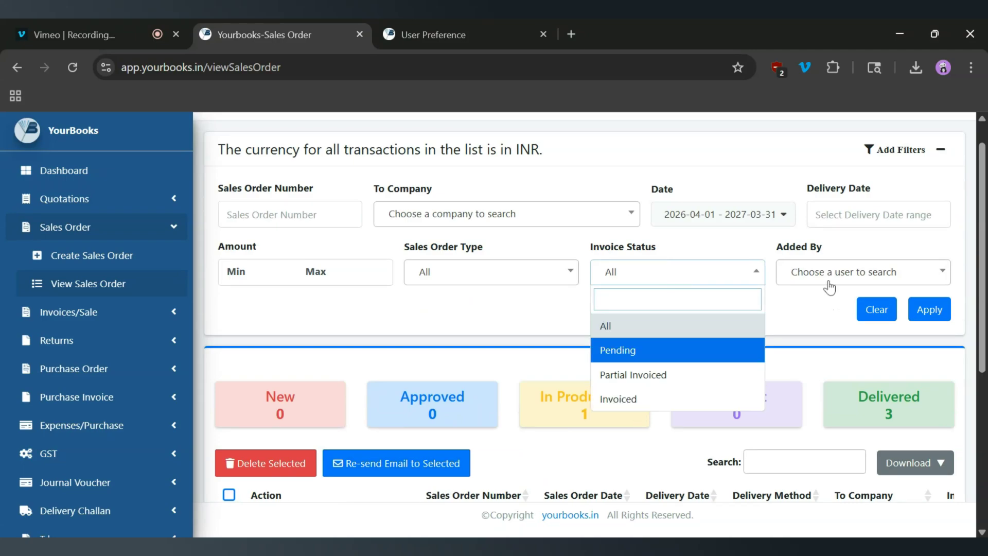
left_click(798, 280)
left_click(721, 214)
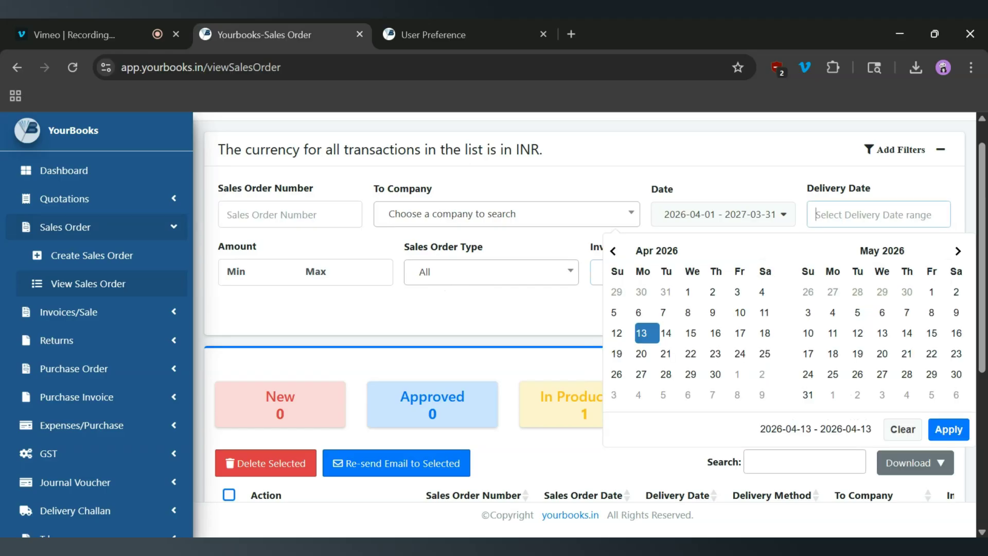
left_click(490, 218)
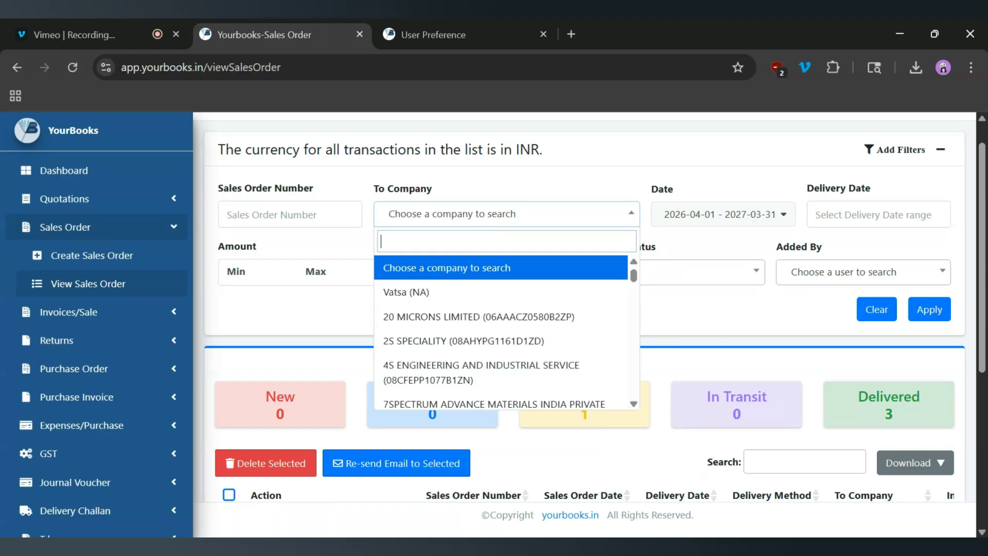
left_click(739, 364)
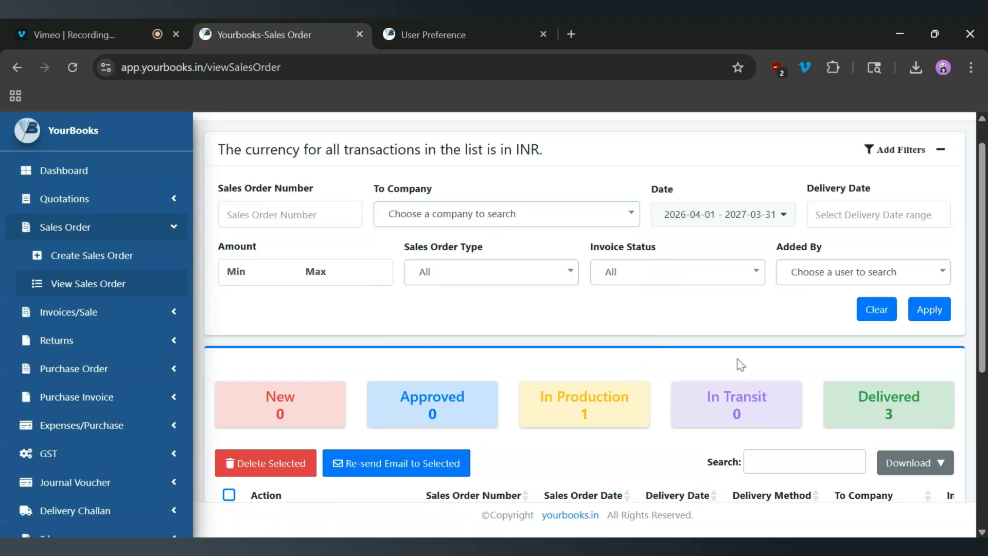
left_click(941, 150)
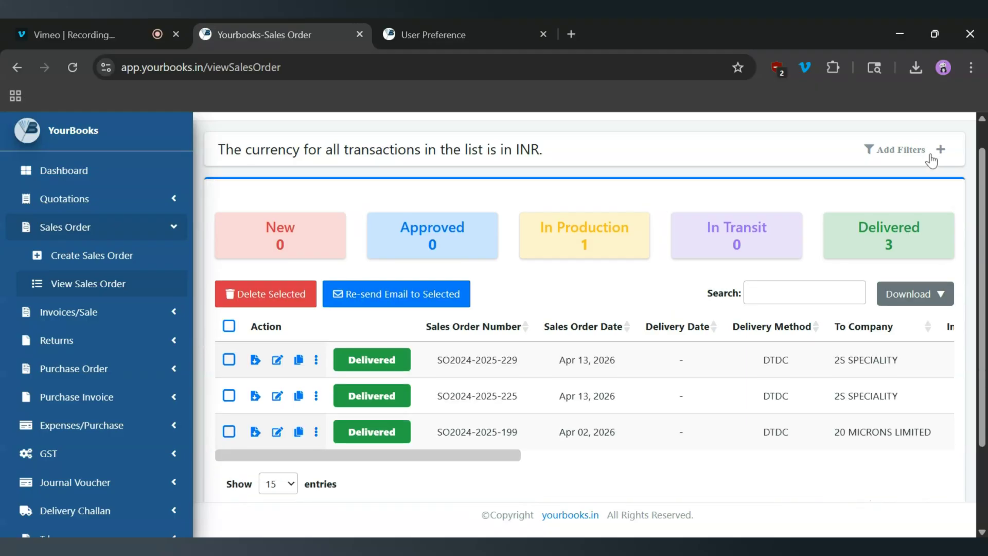
scroll(566, 230, "up", 1)
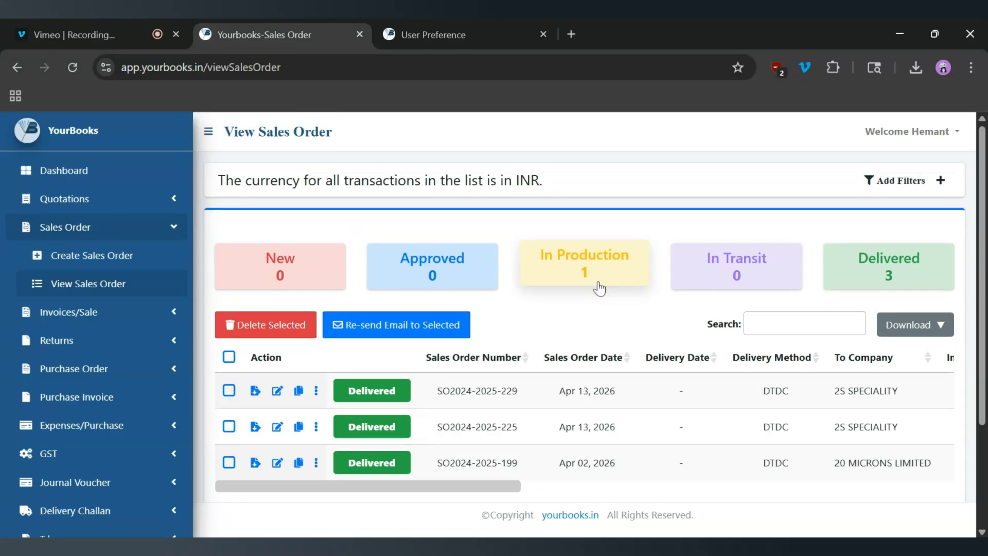